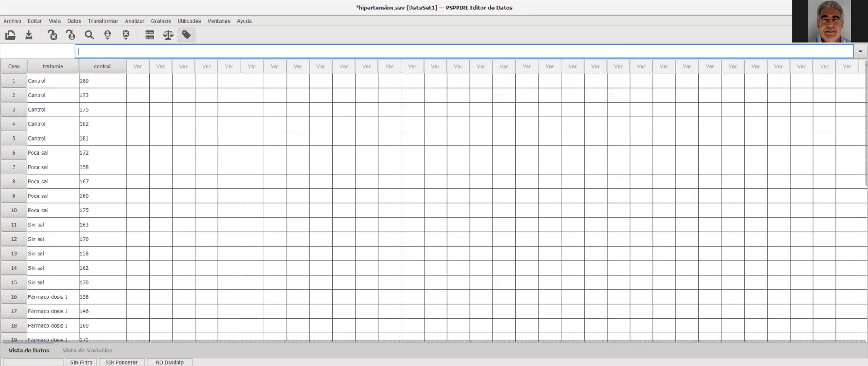
Show the variable definitions and widen the Etiqueta and Nombre columns so their contents fit.
left_click(88, 352)
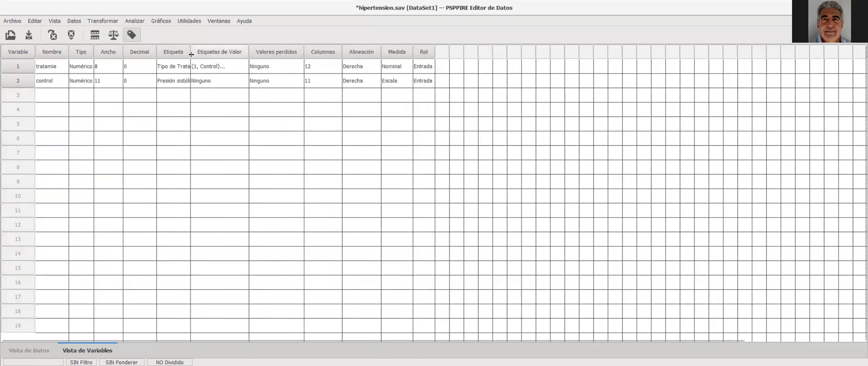
left_click_drag(225, 54, 223, 54)
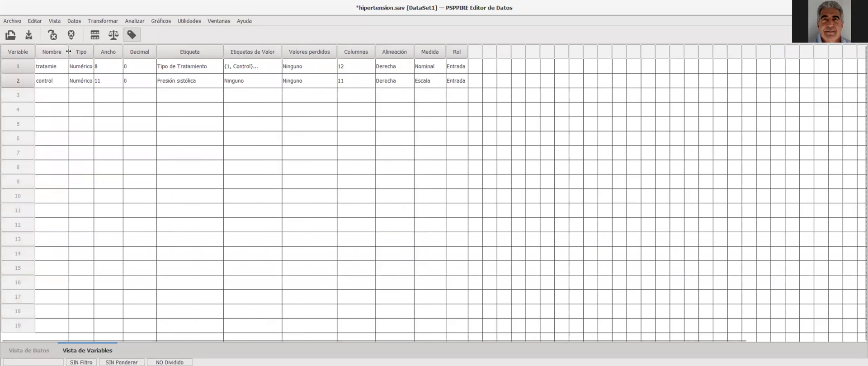
left_click_drag(69, 52, 94, 50)
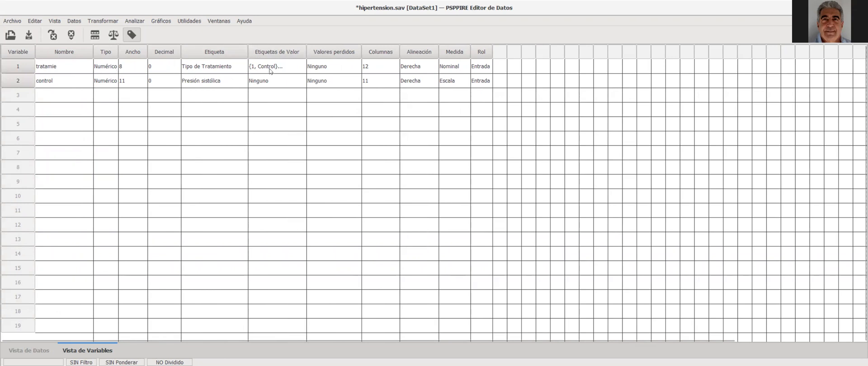
Review the value labels defined for the tratamie variable and the label of the control variable.
left_click(304, 67)
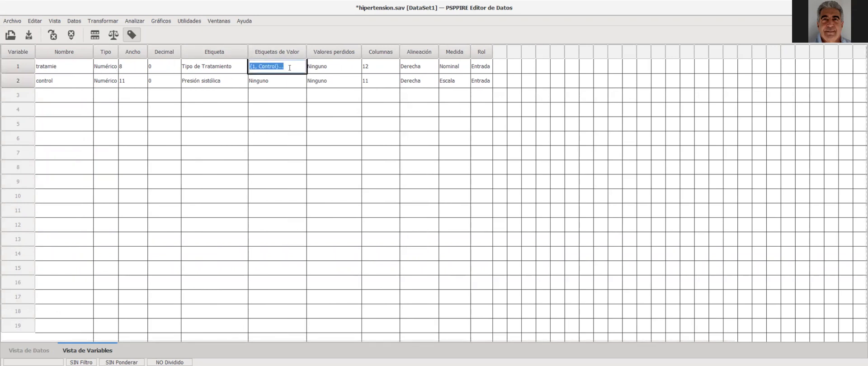
left_click(304, 68)
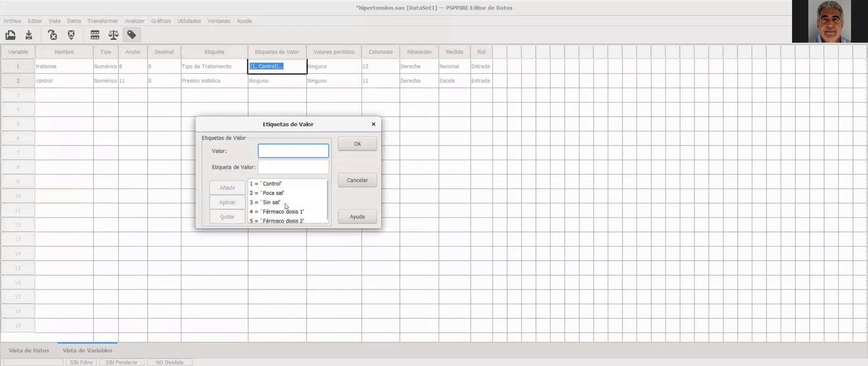
mouse_move(328, 209)
left_mouse_down()
mouse_move(328, 218)
mouse_move(330, 207)
left_mouse_up()
left_click(356, 145)
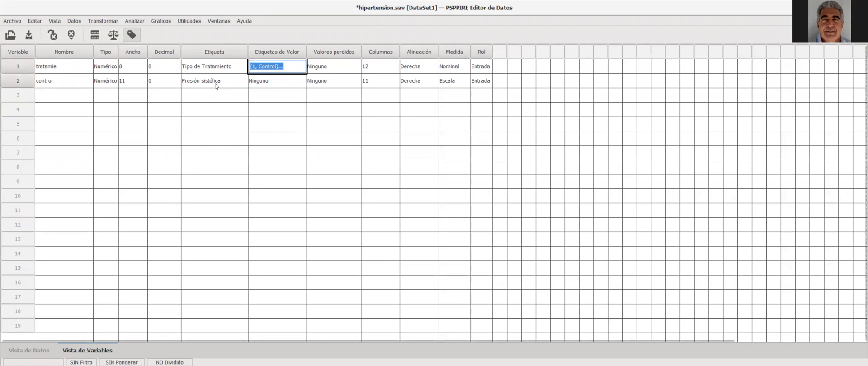
left_click(228, 80)
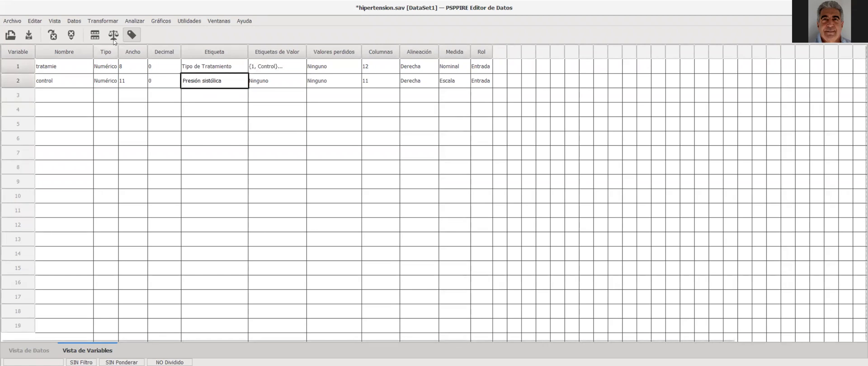
Start an Explorar descriptive analysis and clear the variables already in its dependent and factor lists.
left_click(134, 22)
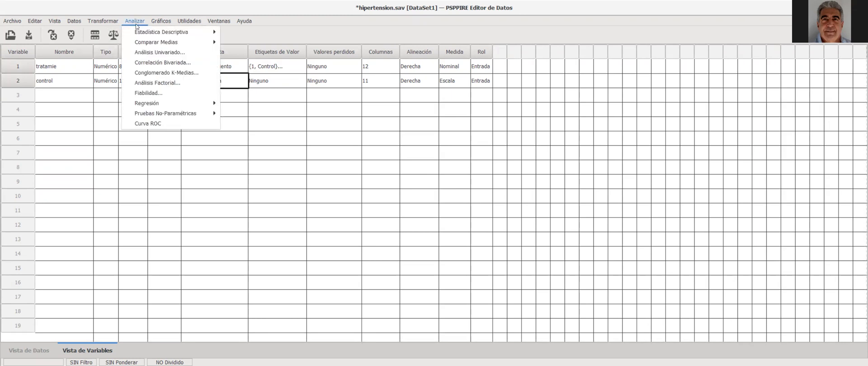
mouse_move(141, 31)
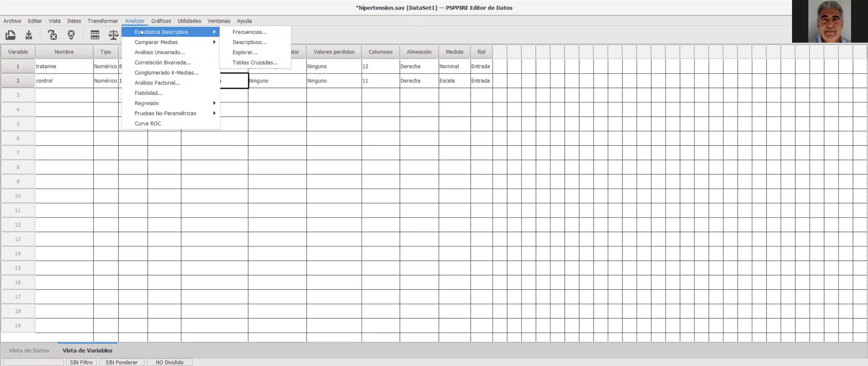
left_click(246, 52)
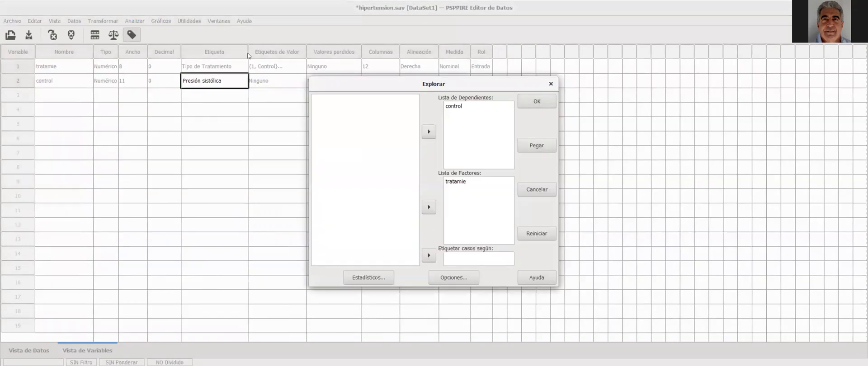
left_click(457, 104)
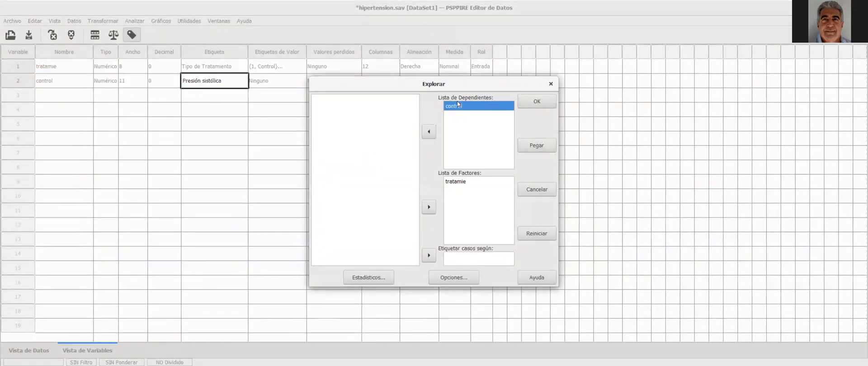
left_click(429, 132)
left_click(455, 181)
left_click(428, 207)
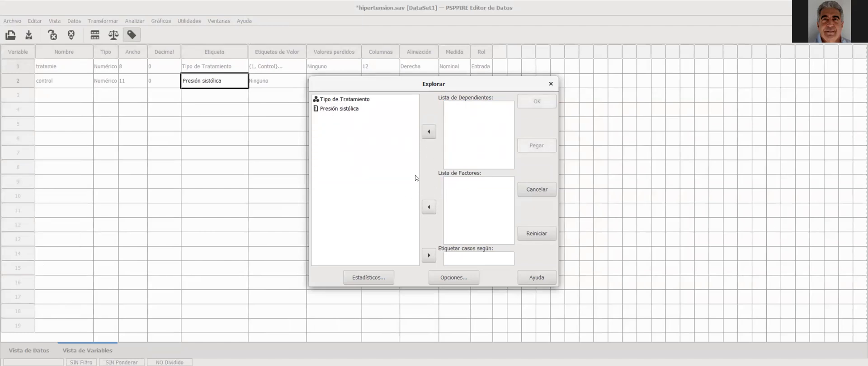
Assign Tipo de Tratamiento as the factor and Presión sistólica as the dependent variable.
left_click(355, 99)
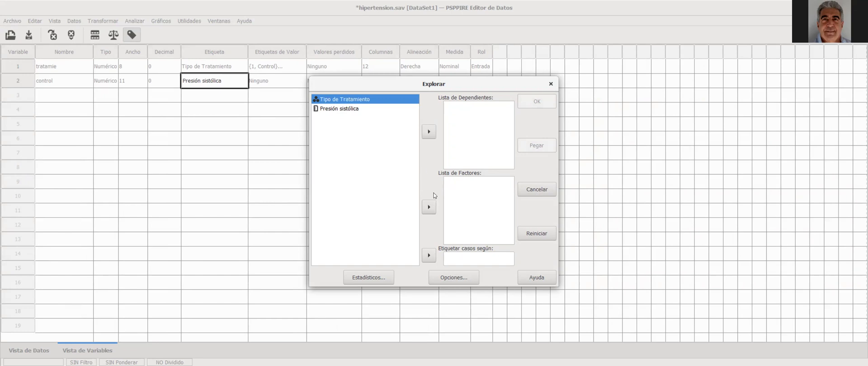
left_click(429, 207)
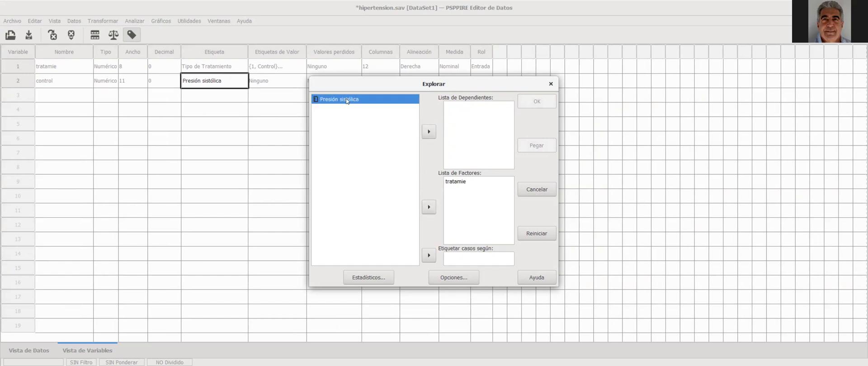
left_click(426, 129)
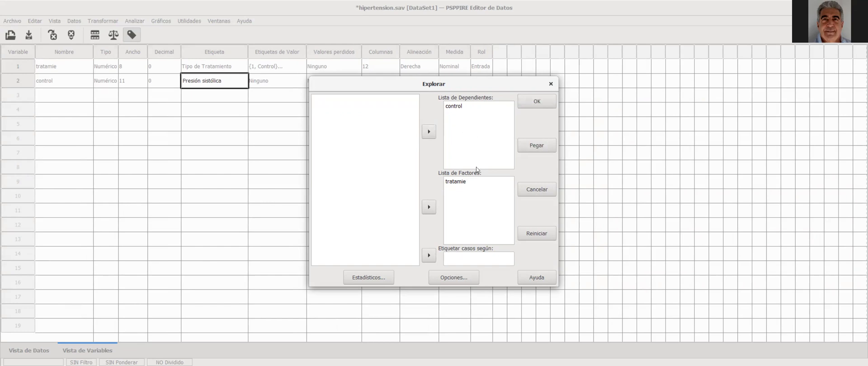
Run the Explorar analysis with the Descriptivos and Percentiles statistics, excluding cases according to list.
left_click(368, 280)
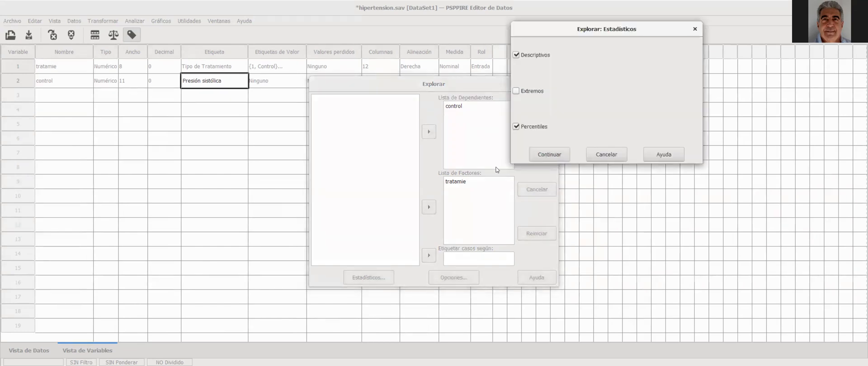
left_click(544, 154)
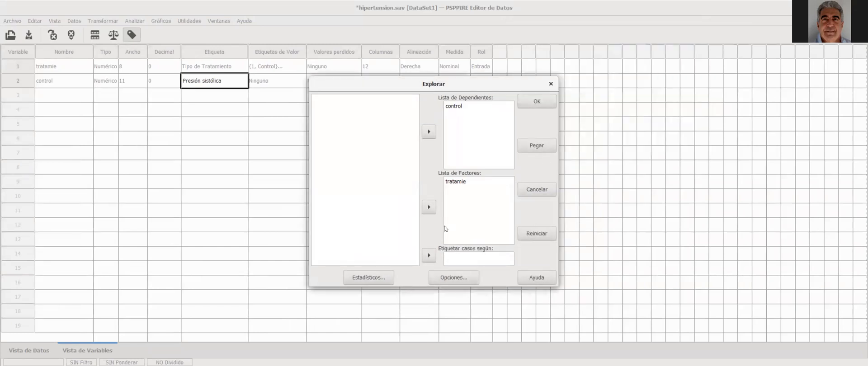
left_click(453, 277)
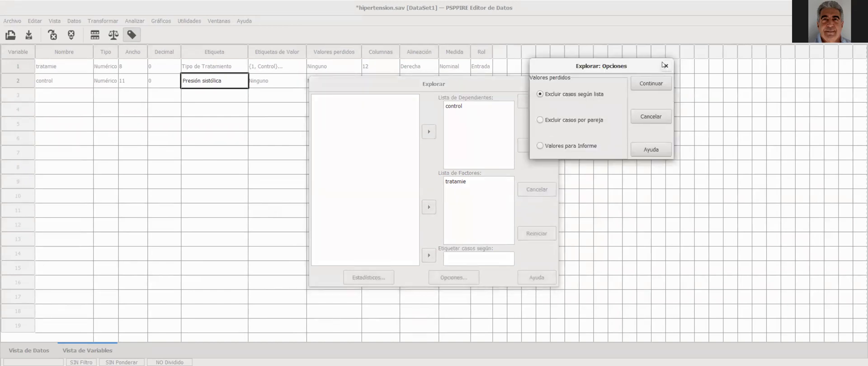
left_click(665, 65)
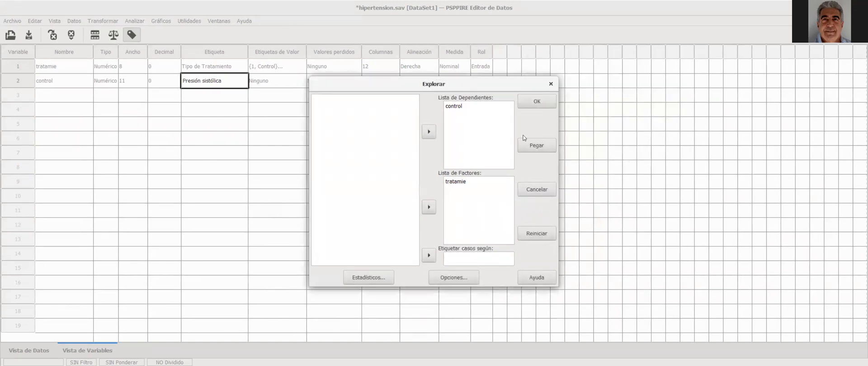
left_click(537, 102)
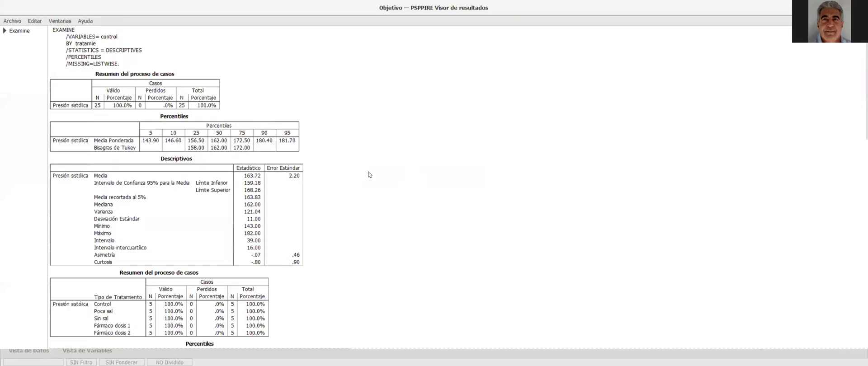
Examine the case summaries, percentiles and descriptives of systolic pressure, both overall and for each treatment type.
scroll(138, 70, "down", 2)
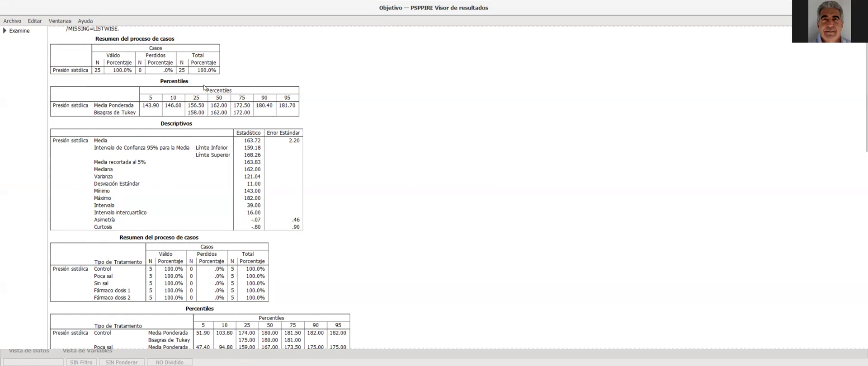
scroll(334, 212, "down", 2)
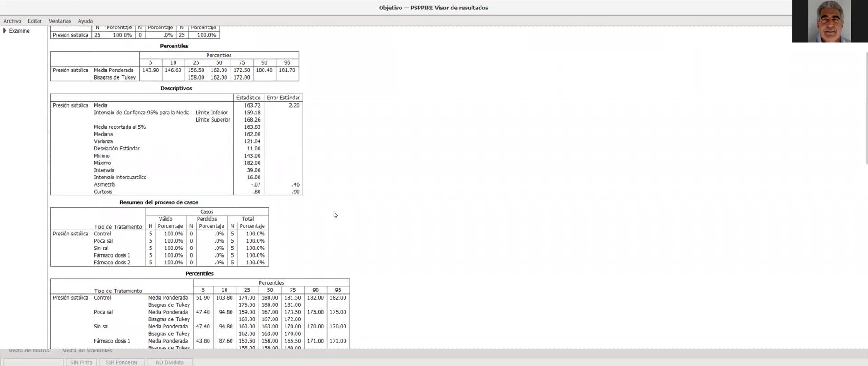
scroll(334, 212, "down", 6)
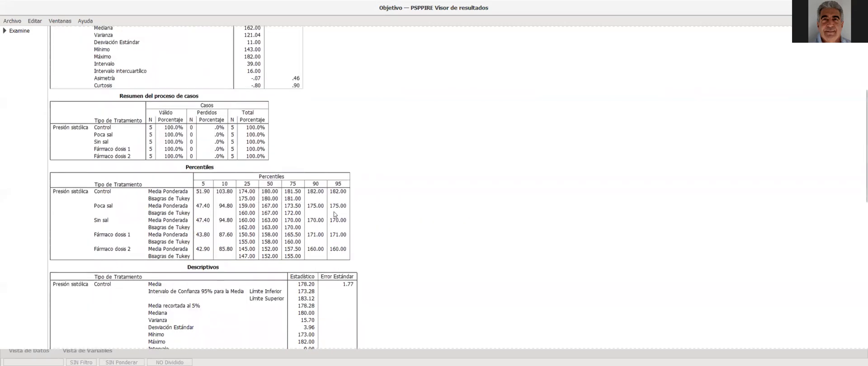
scroll(335, 214, "down", 2)
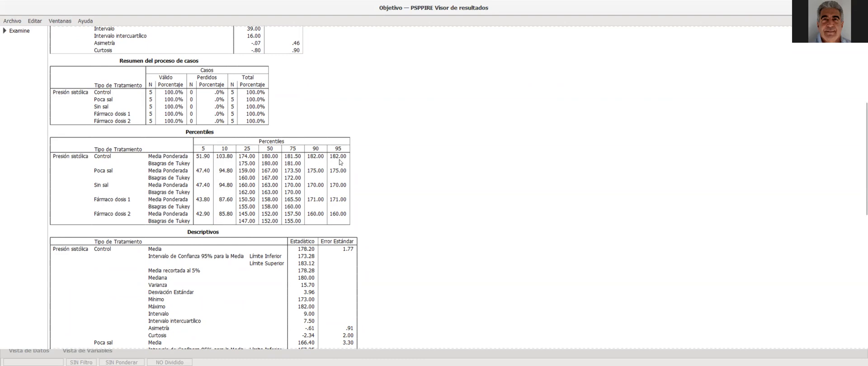
scroll(376, 202, "down", 3)
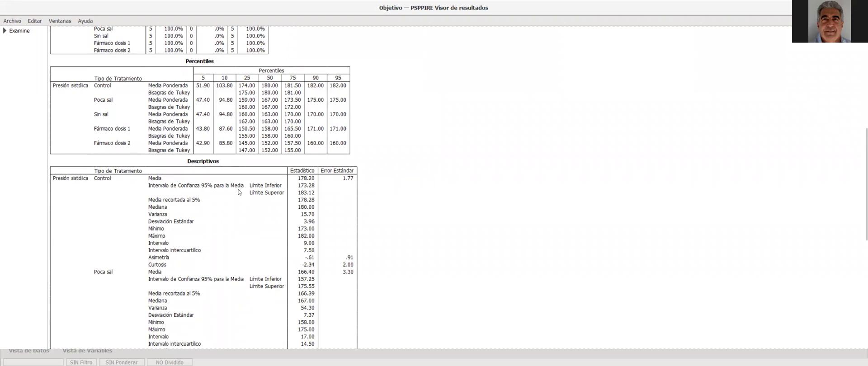
scroll(345, 209, "down", 3)
scroll(345, 209, "down", 5)
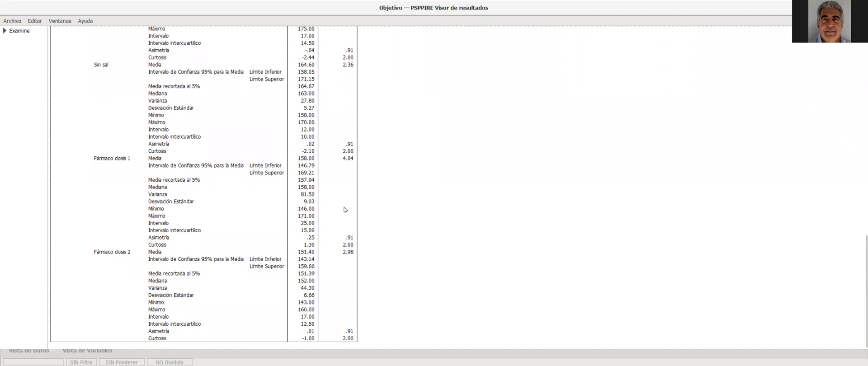
scroll(344, 210, "up", 20)
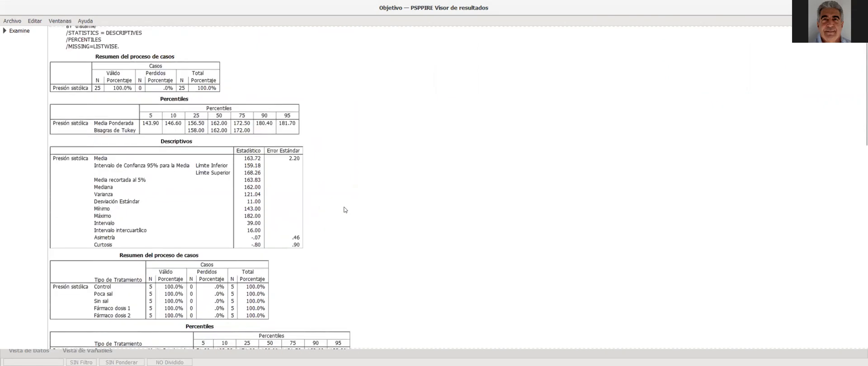
scroll(344, 209, "up", 1)
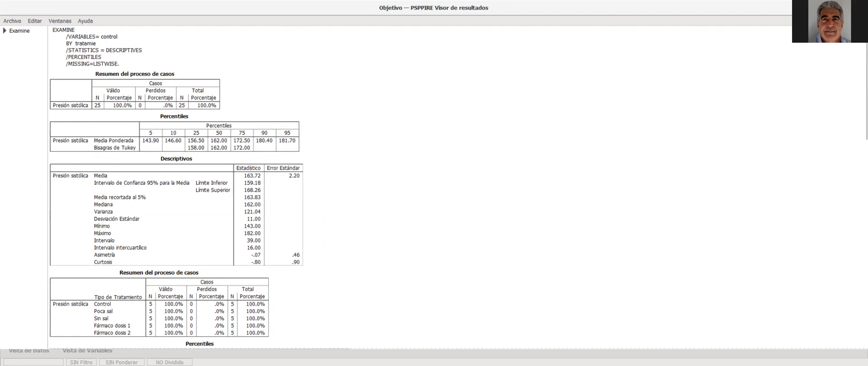
Return to the data editor and run a one-sample Kolmogorov-Smirnov test on Presión sistólica against the Normal distribution.
left_click(824, 7)
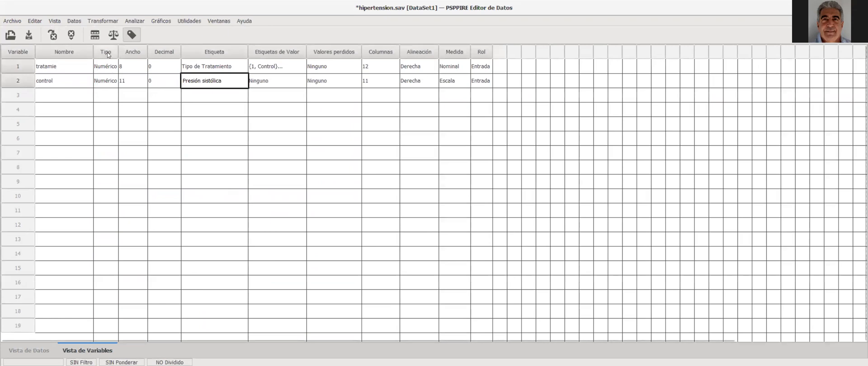
left_click(136, 21)
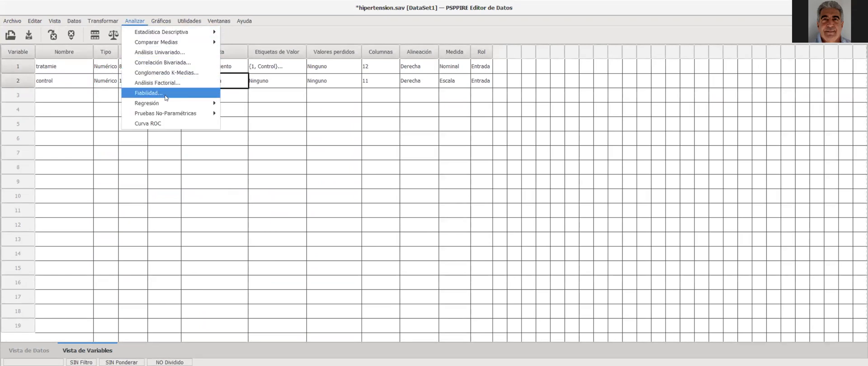
mouse_move(187, 113)
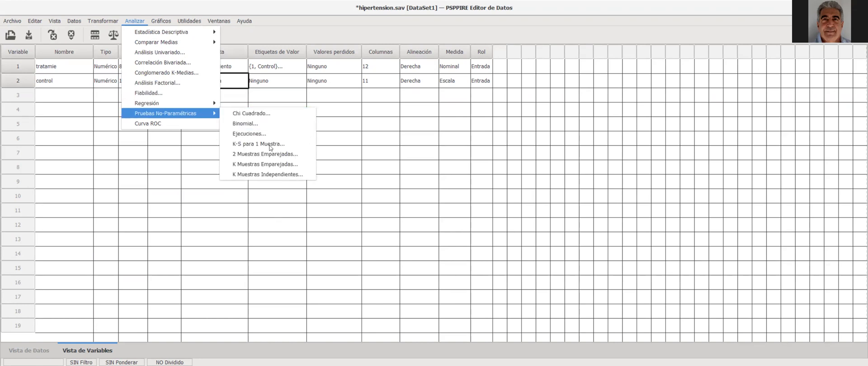
left_click(270, 145)
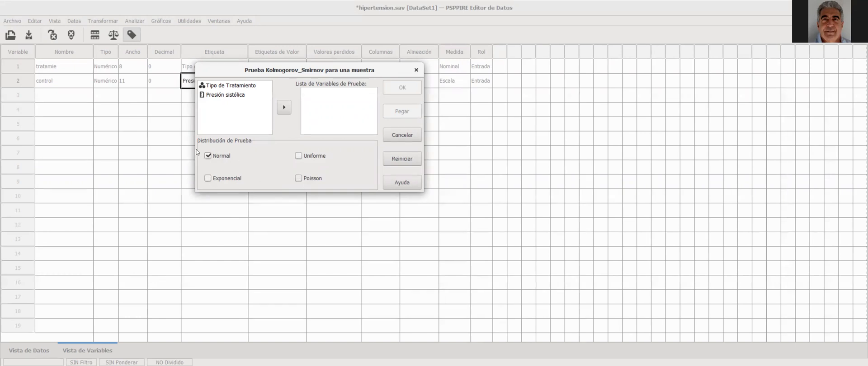
left_click(233, 96)
left_click(284, 107)
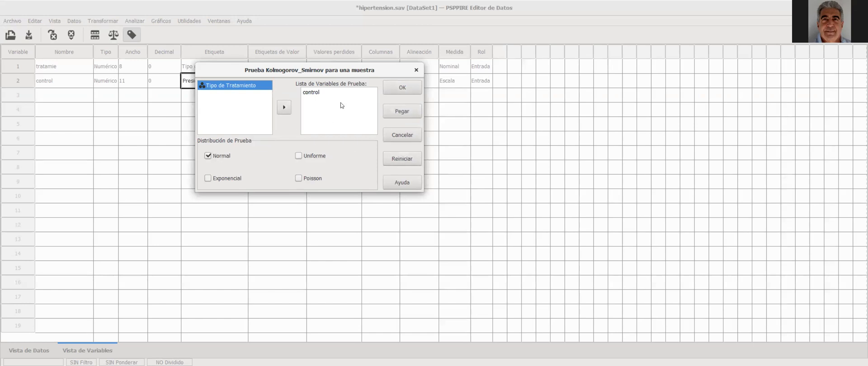
left_click(403, 87)
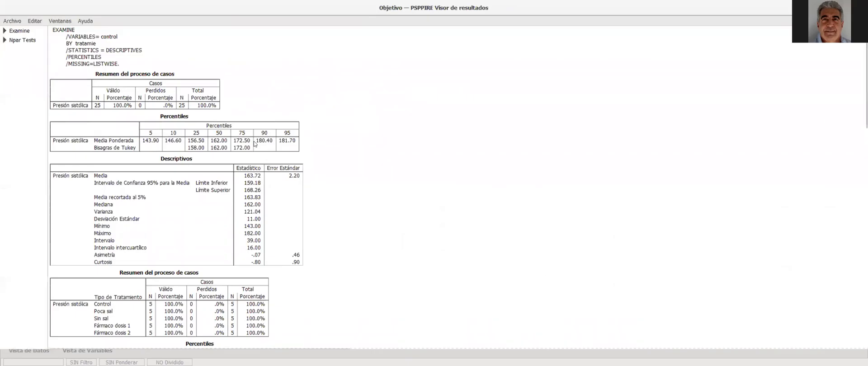
Examine the one-sample Kolmogorov-Smirnov test results for systolic pressure at the end of the output.
scroll(253, 145, "down", 6)
scroll(253, 145, "down", 8)
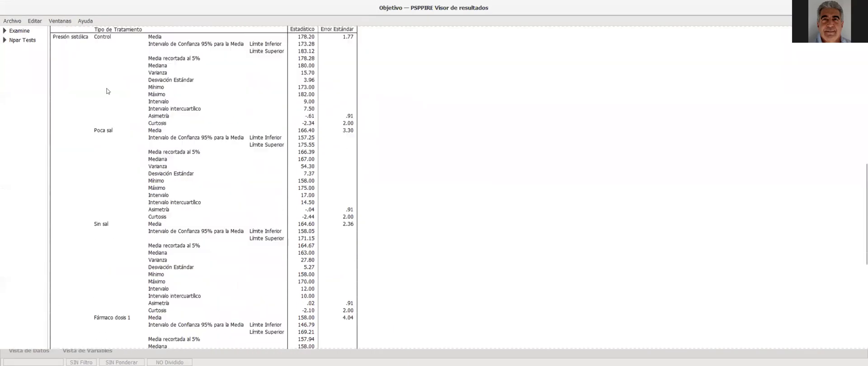
left_click(19, 43)
scroll(257, 168, "down", 8)
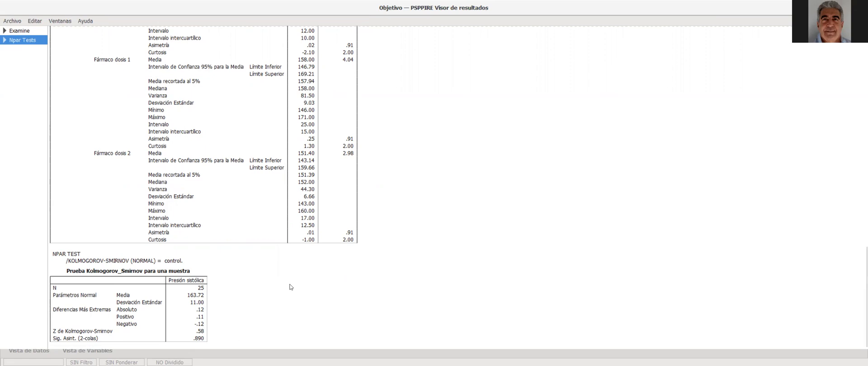
scroll(370, 297, "up", 4)
scroll(371, 298, "up", 20)
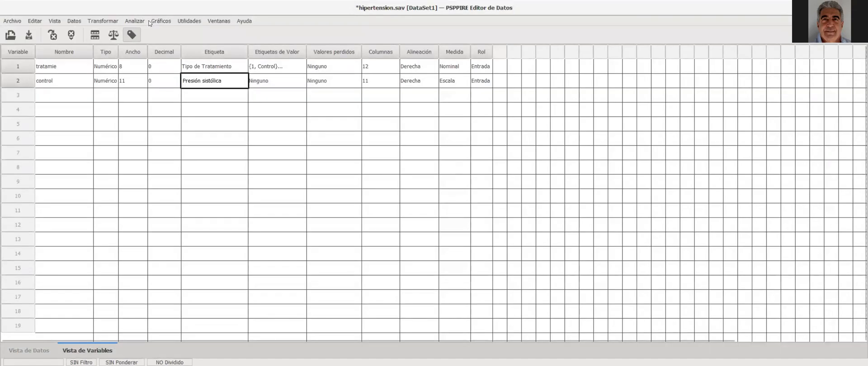
Set up a one-factor ANOVA with Presión sistólica as the dependent variable and tratamie as the factor.
left_click(135, 22)
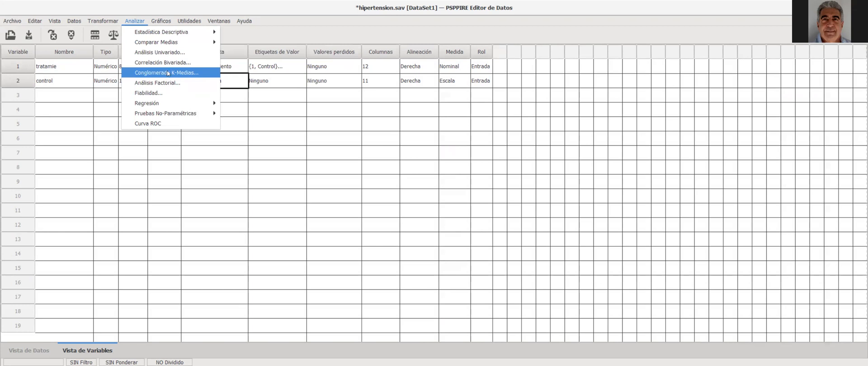
mouse_move(176, 42)
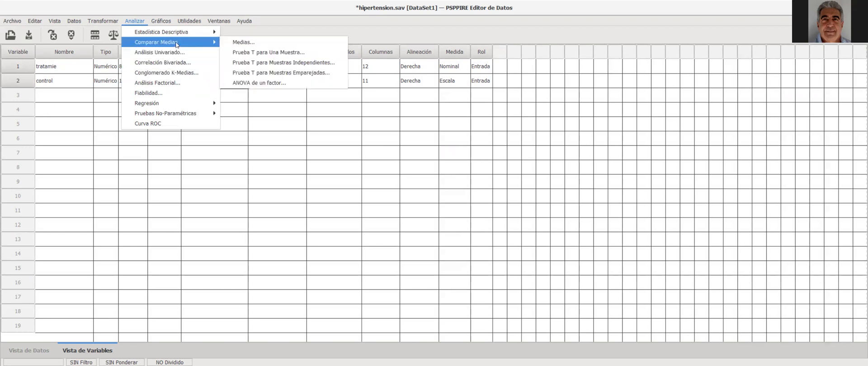
left_click(281, 83)
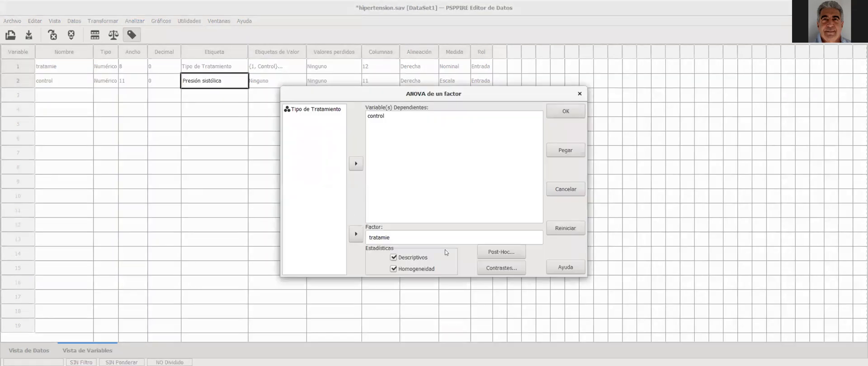
left_click(381, 116)
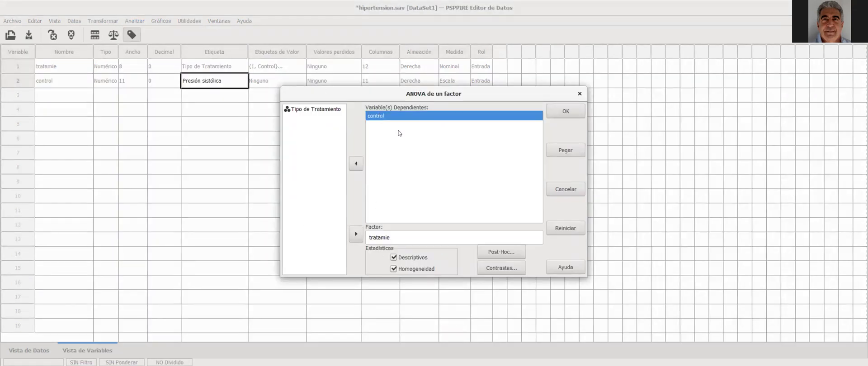
left_click(356, 164)
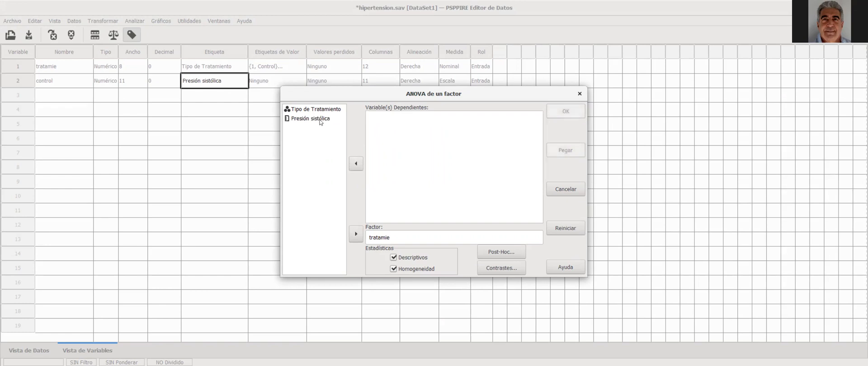
left_click(321, 119)
left_click(354, 162)
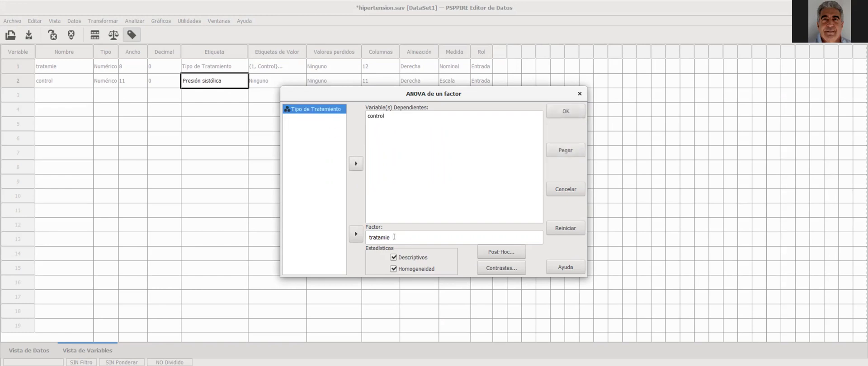
left_click(385, 236)
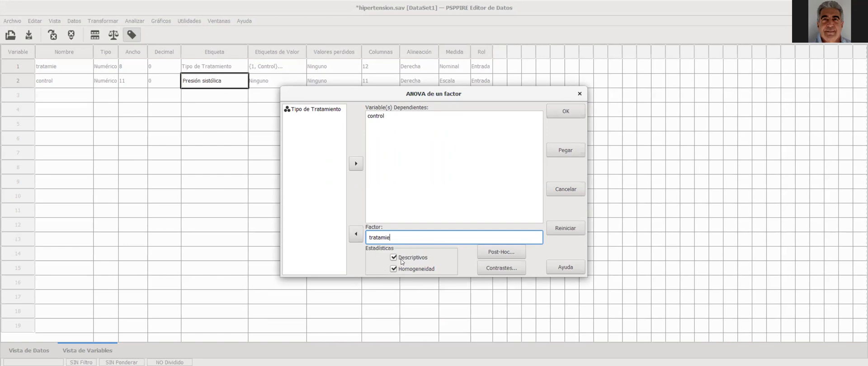
Run the ANOVA with Descriptivos, Homogeneidad and the Bonferroni, Scheffé and Tukey HSD post-hoc tests.
left_click(510, 250)
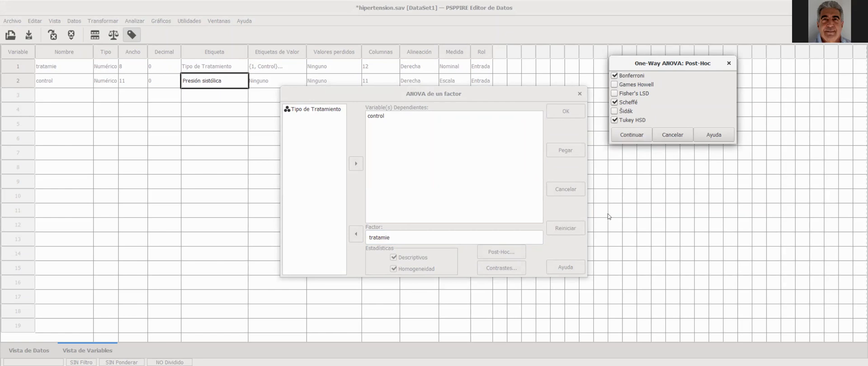
left_click(631, 135)
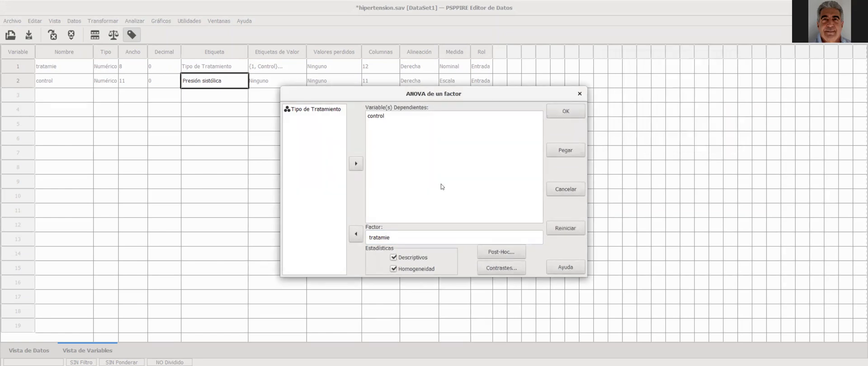
left_click(560, 111)
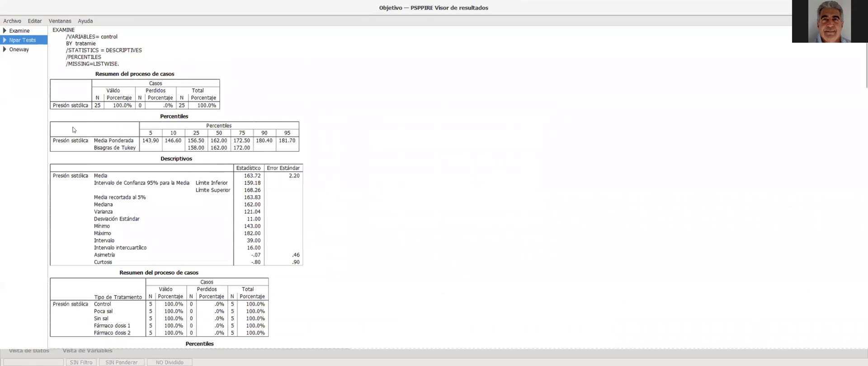
Examine the Oneway descriptives by treatment, the homogeneity of variances test and the ANOVA table for systolic pressure.
left_click(18, 50)
scroll(135, 172, "down", 15)
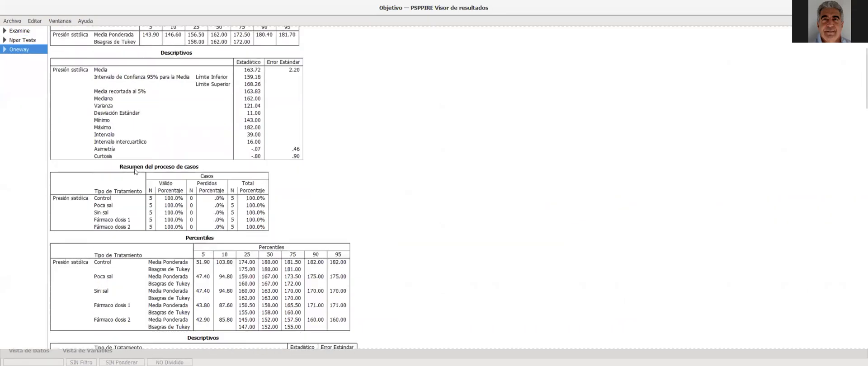
scroll(135, 171, "down", 5)
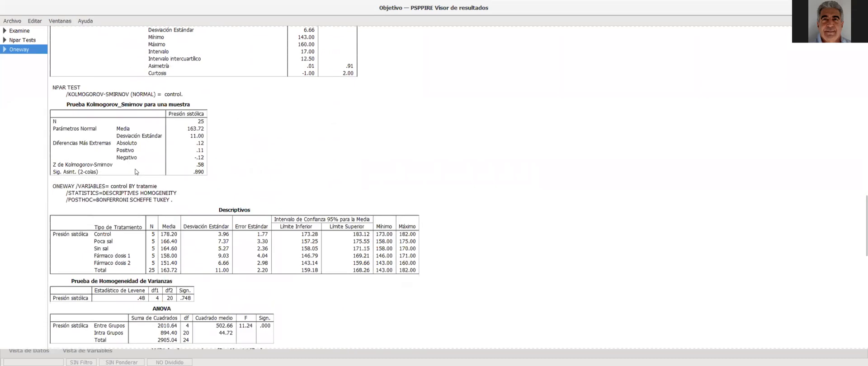
scroll(135, 171, "down", 6)
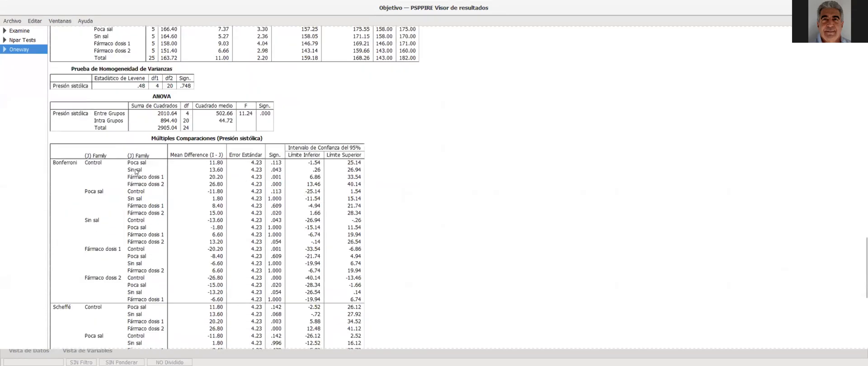
scroll(136, 171, "up", 3)
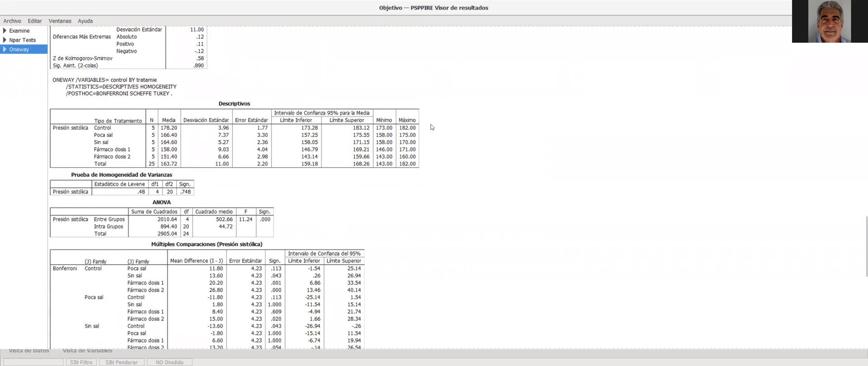
scroll(437, 207, "down", 1)
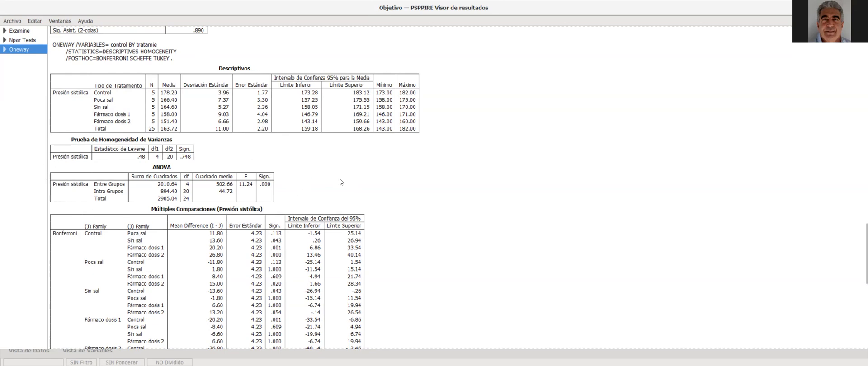
scroll(240, 161, "down", 1)
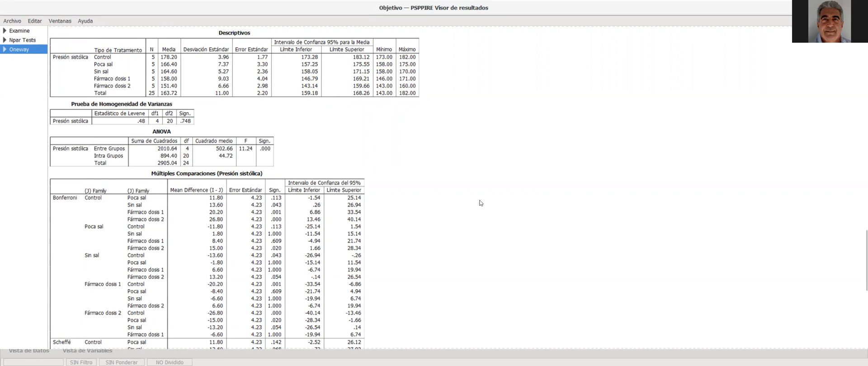
scroll(481, 202, "down", 1)
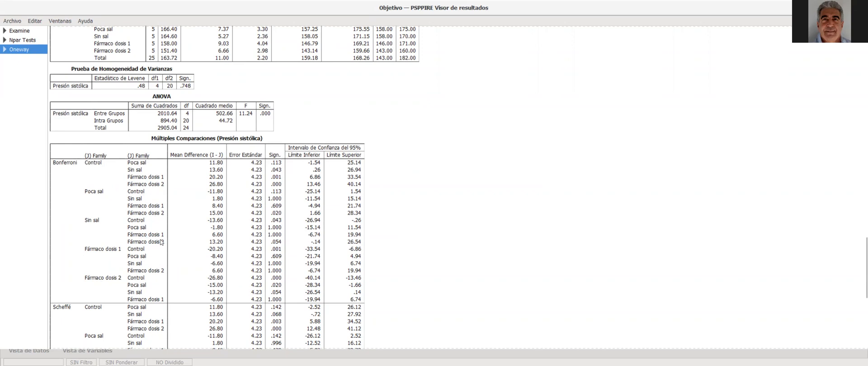
Compare the significance of the treatment pairs across the Bonferroni, Scheffé and Tukey HSD multiple comparisons.
scroll(160, 238, "down", 5)
scroll(112, 229, "down", 7)
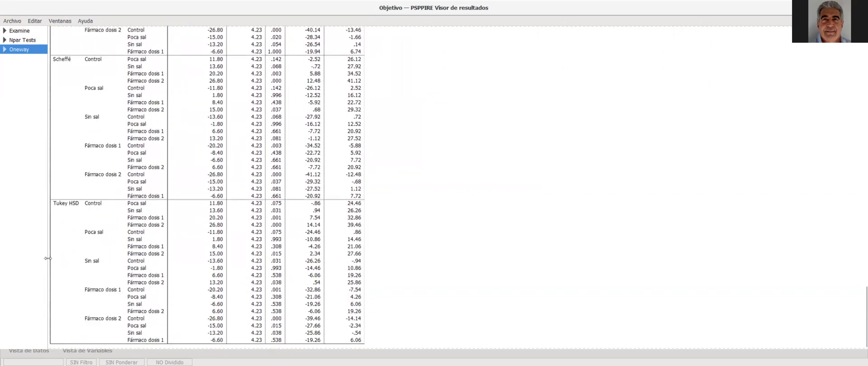
scroll(215, 280, "up", 10)
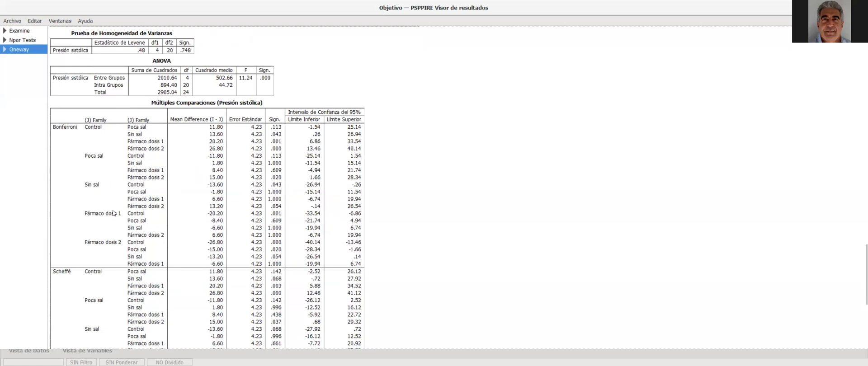
scroll(287, 242, "down", 6)
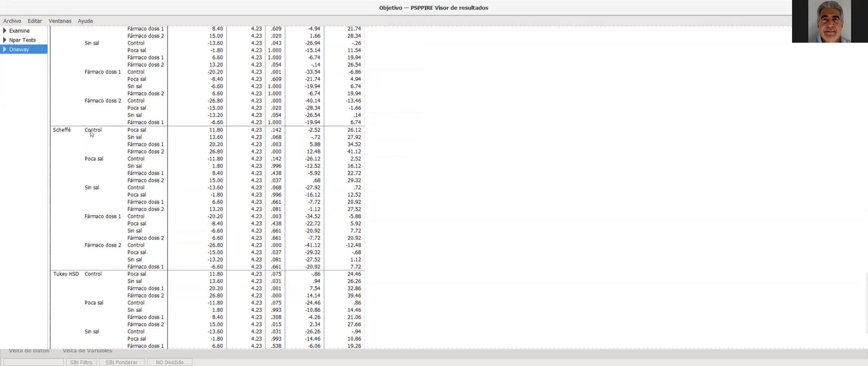
scroll(169, 156, "up", 3)
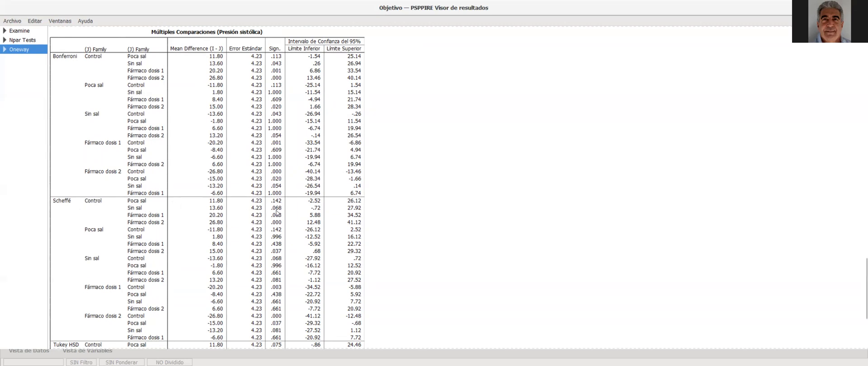
scroll(277, 212, "down", 2)
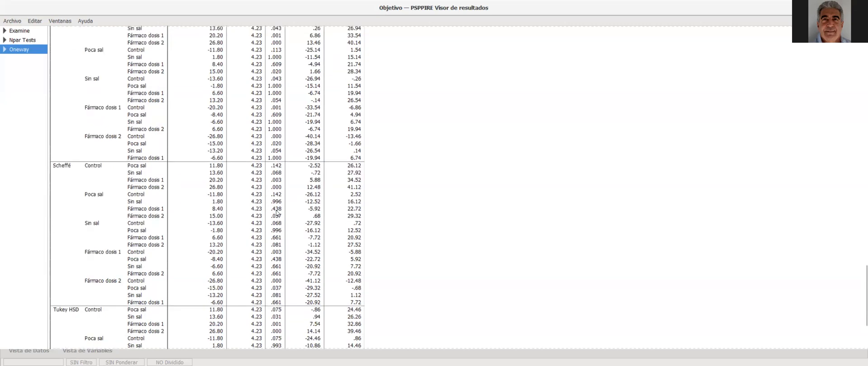
scroll(277, 213, "down", 5)
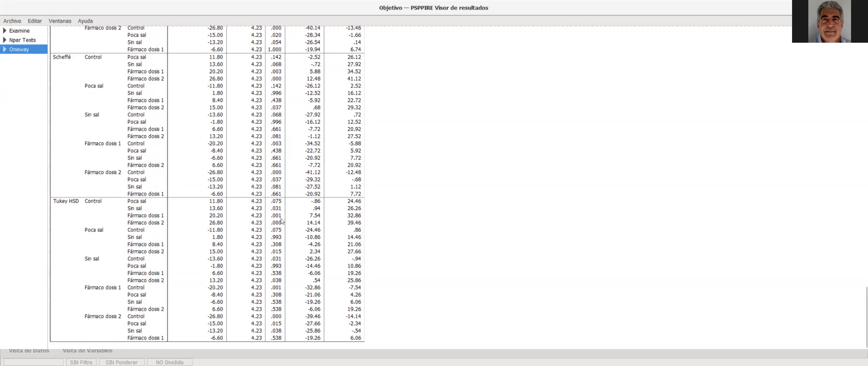
scroll(290, 239, "up", 5)
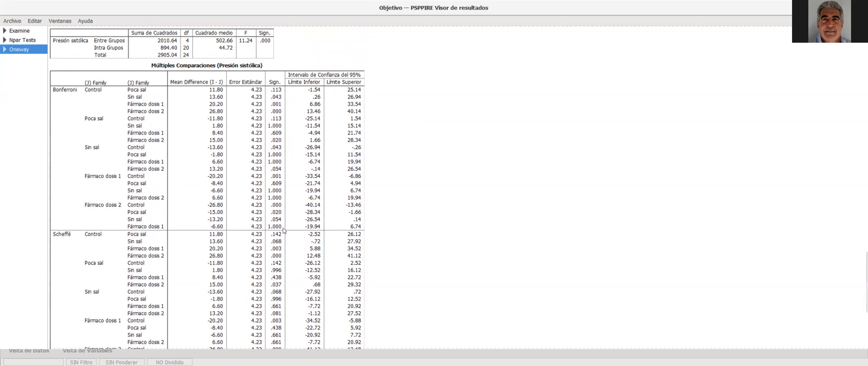
scroll(381, 251, "down", 3)
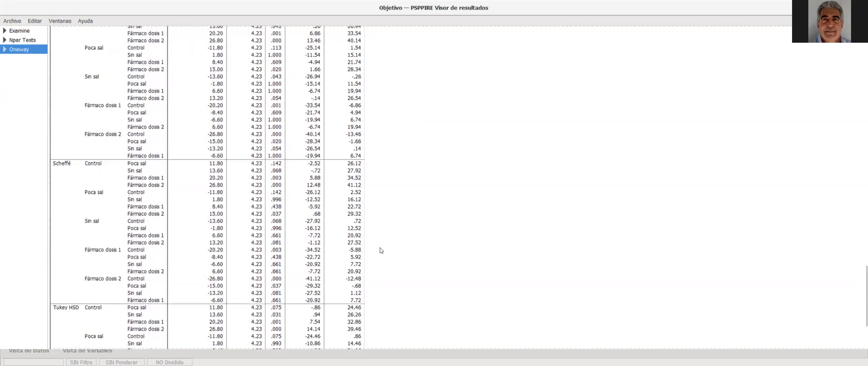
scroll(380, 250, "down", 3)
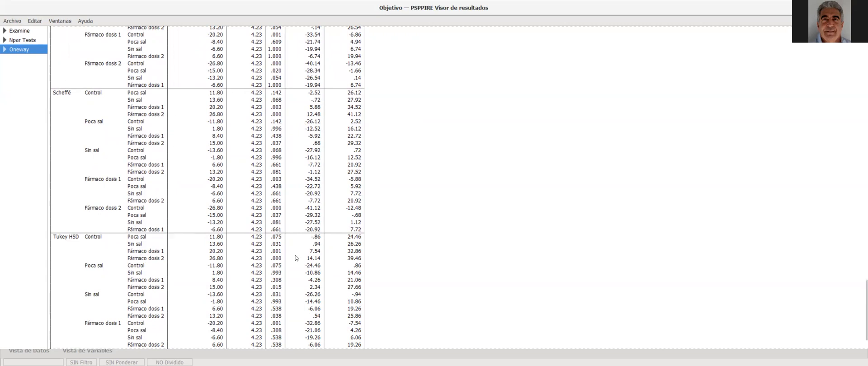
scroll(295, 255, "down", 2)
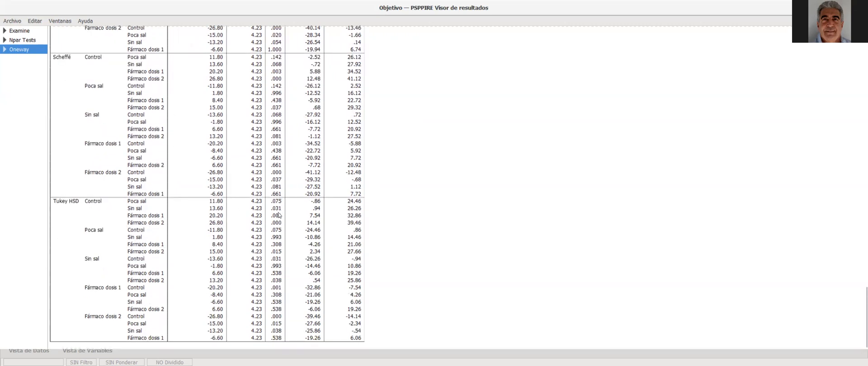
scroll(279, 216, "up", 8)
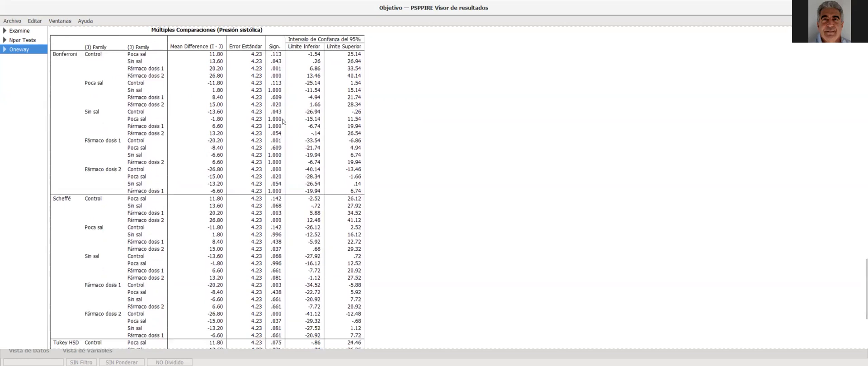
scroll(286, 255, "down", 6)
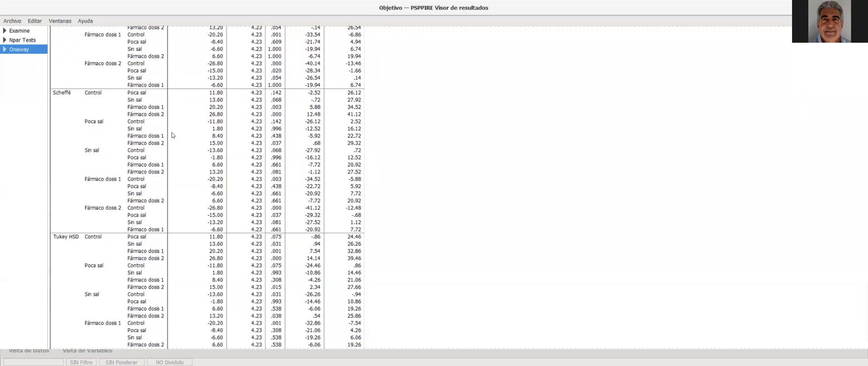
scroll(181, 141, "up", 6)
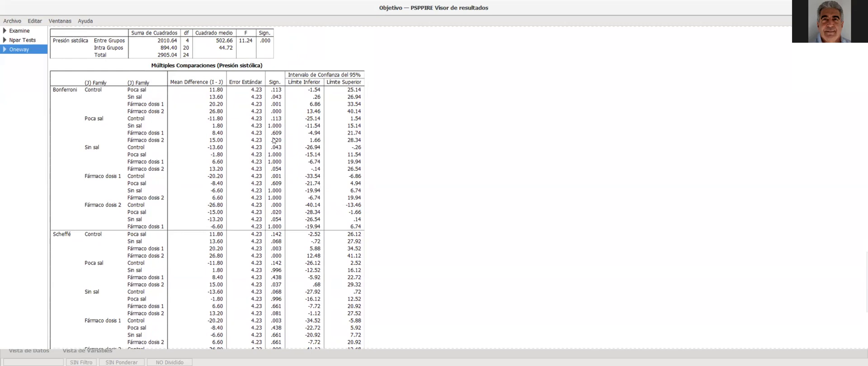
scroll(221, 184, "down", 7)
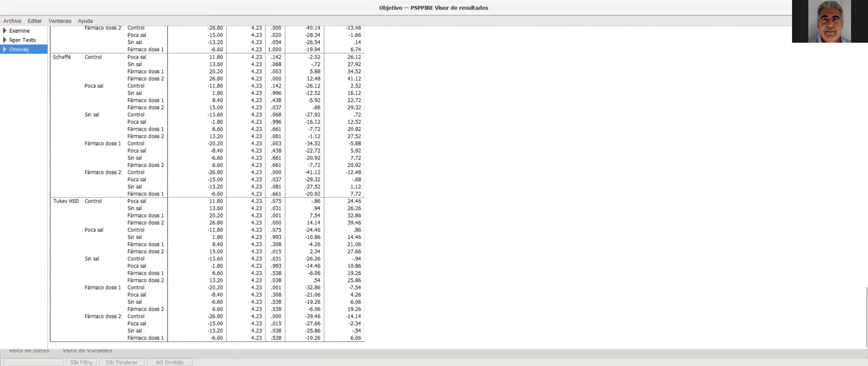
left_click(813, 364)
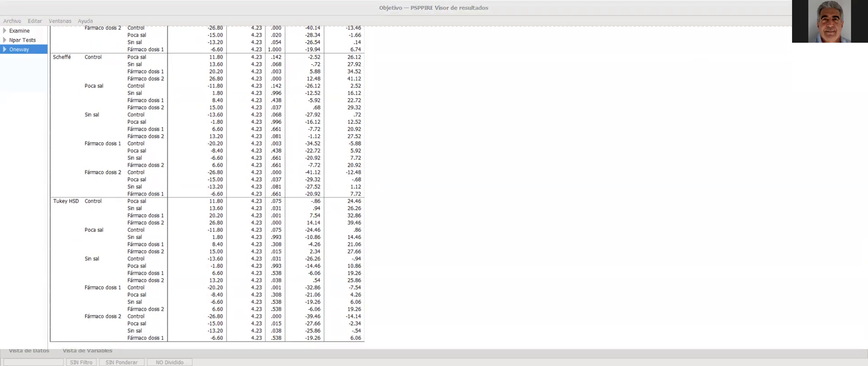
Switch to the hipertension.sav data in IBM SPSS Statistics, maximize the window and widen the tratamie column to show the full treatment names.
left_click(521, 274)
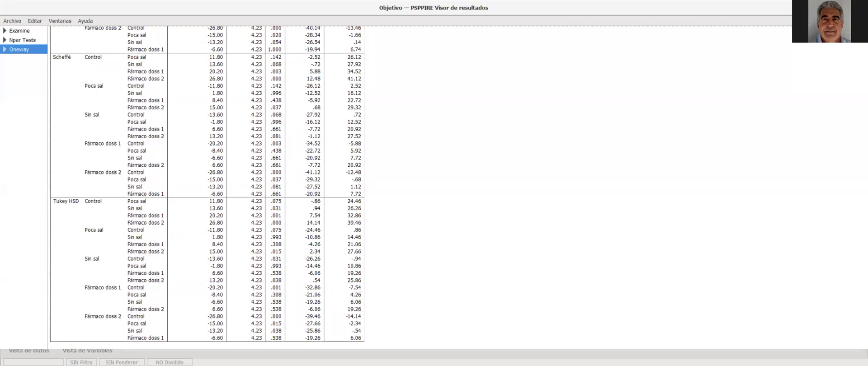
key("alt+Tab")
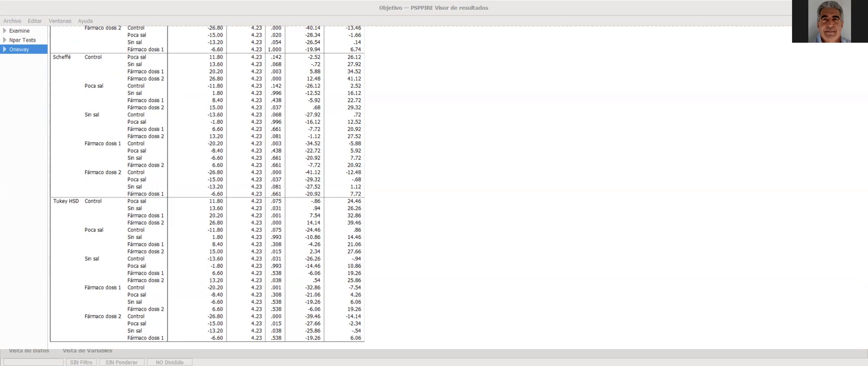
key("alt+Tab")
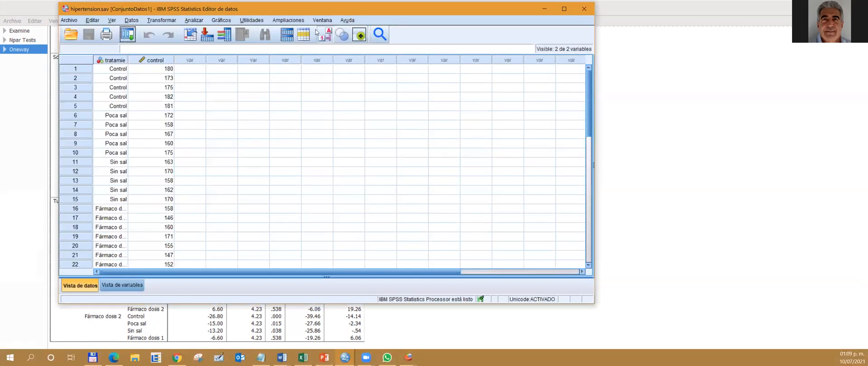
left_click(576, 9)
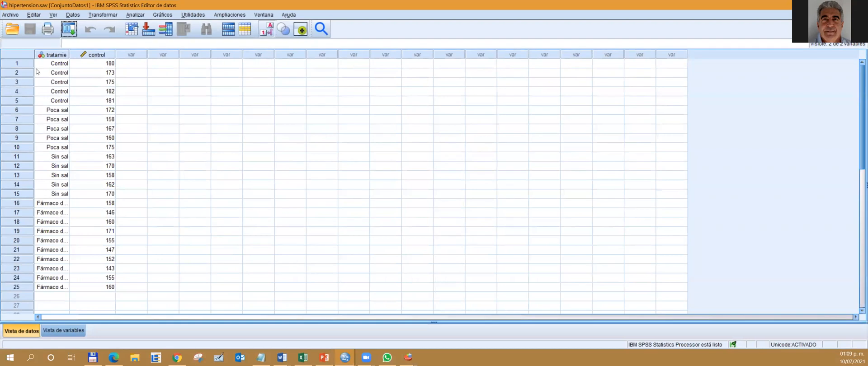
left_click_drag(69, 53, 80, 54)
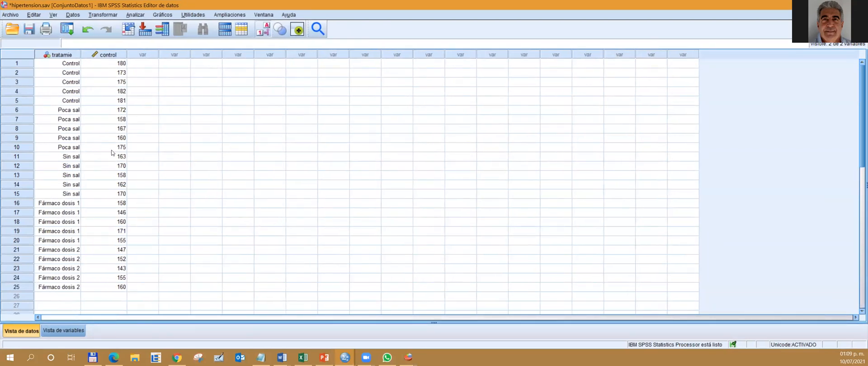
left_click(60, 56)
left_click(103, 53)
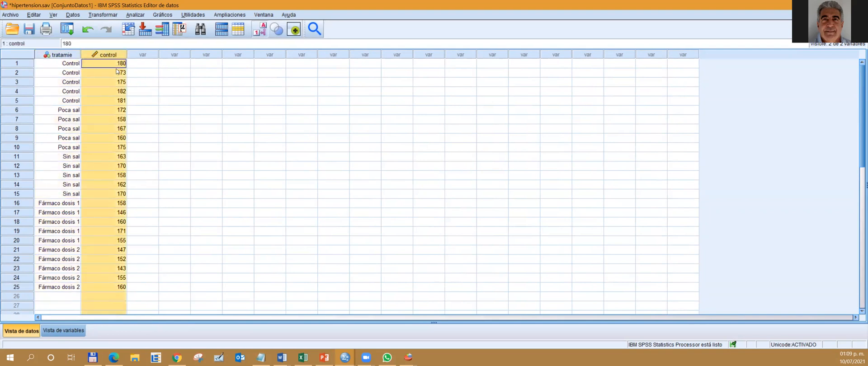
In the variable view, widen the Etiqueta column and review the value labels of tratamie, and return to the data view.
left_click(58, 333)
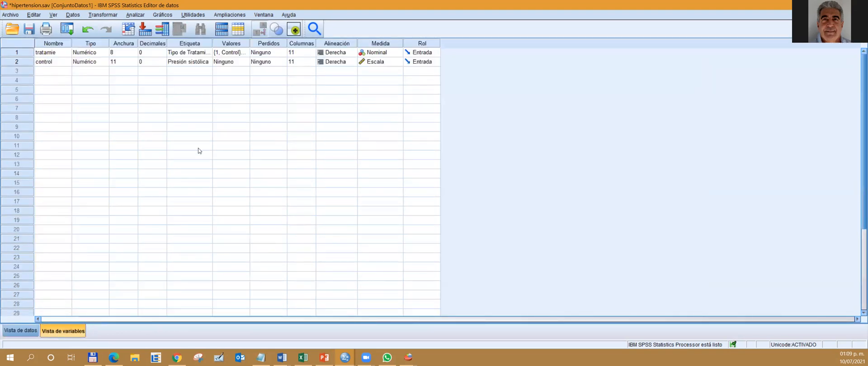
left_click_drag(212, 41, 218, 41)
left_click(244, 53)
left_click(251, 53)
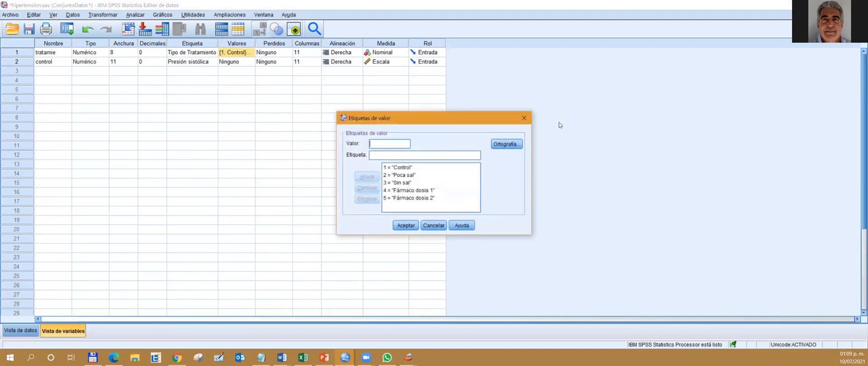
left_click(524, 118)
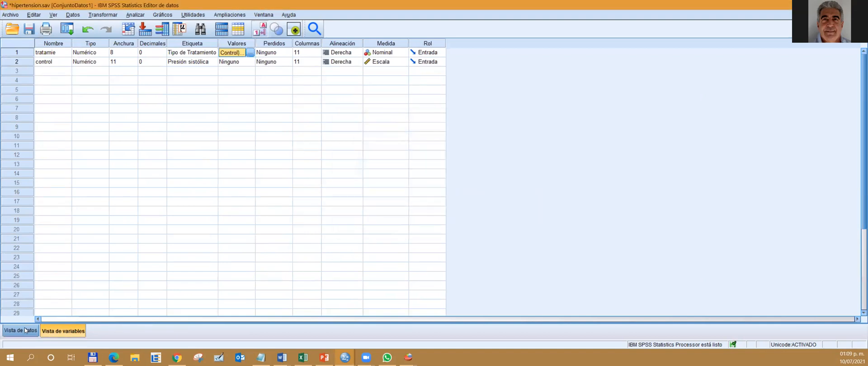
left_click(22, 330)
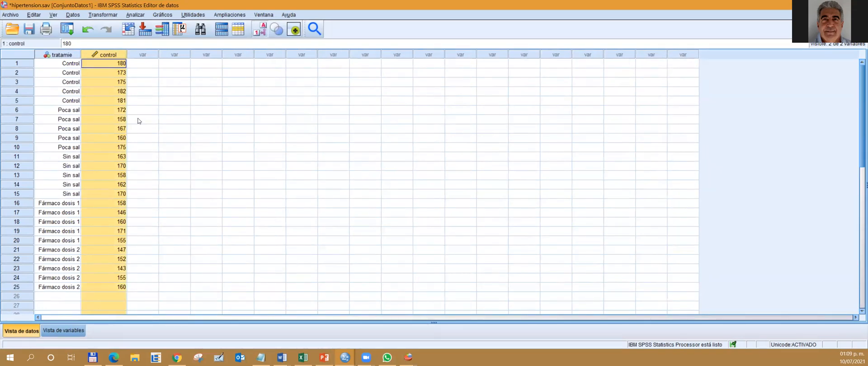
Set up an Explorar analysis with Presión sistólica as the dependent variable and Tipo de Tratamiento as the factor.
left_click(136, 15)
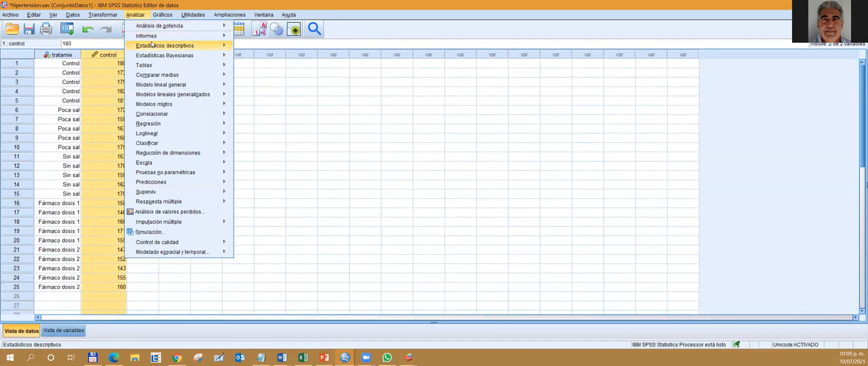
mouse_move(153, 45)
left_click(264, 68)
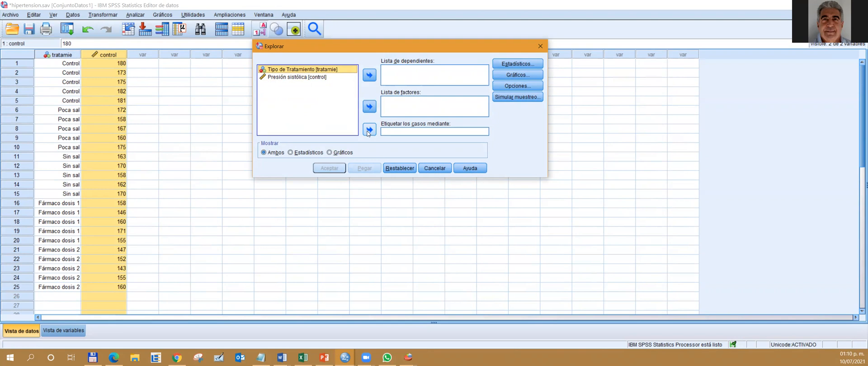
left_click(315, 78)
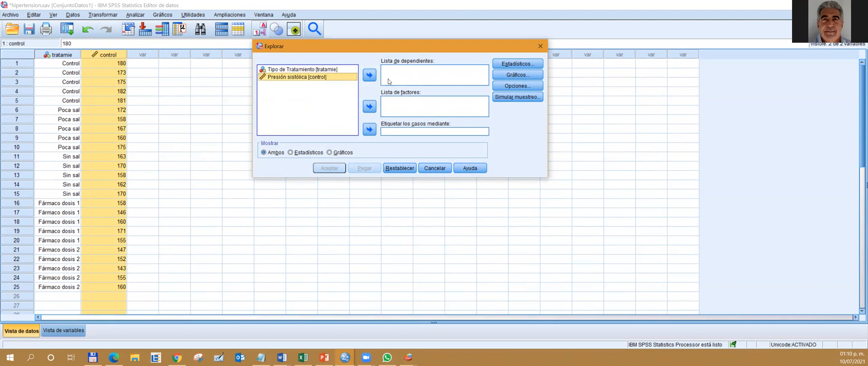
left_click(369, 75)
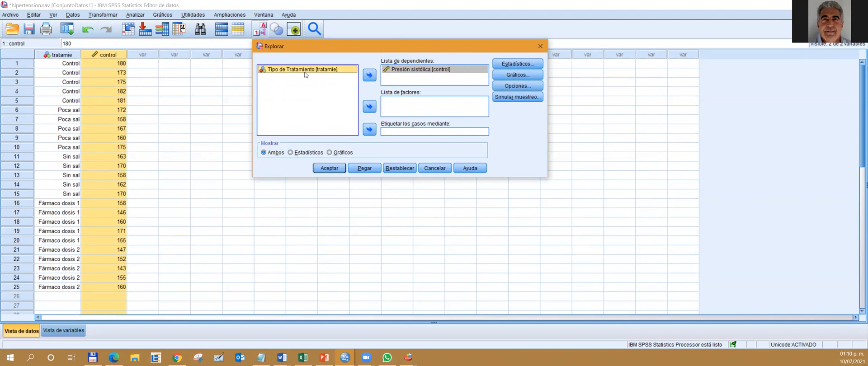
left_click(368, 110)
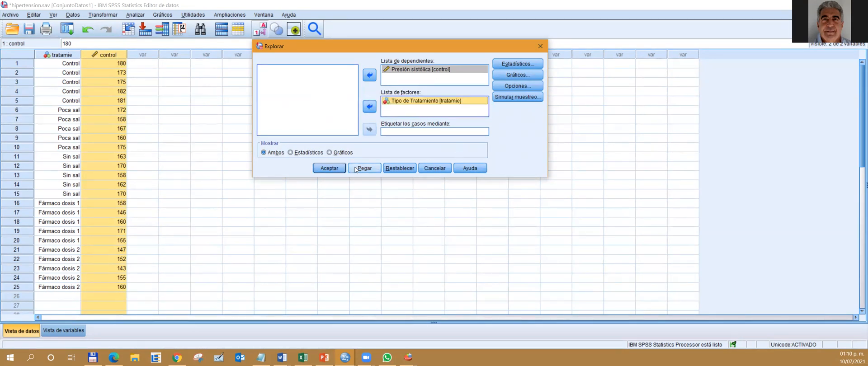
Add Percentiles to the Explorar statistics alongside Descriptivos.
left_click(514, 66)
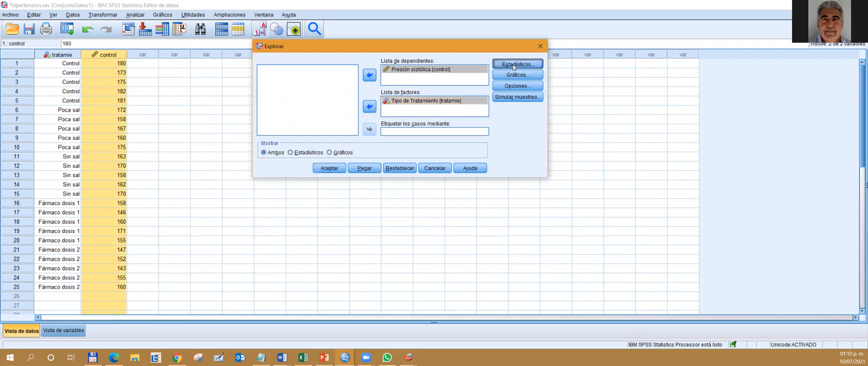
left_click(289, 148)
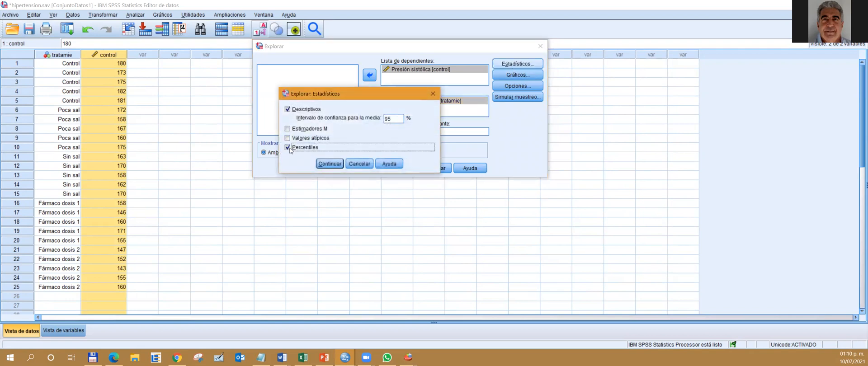
left_click(329, 164)
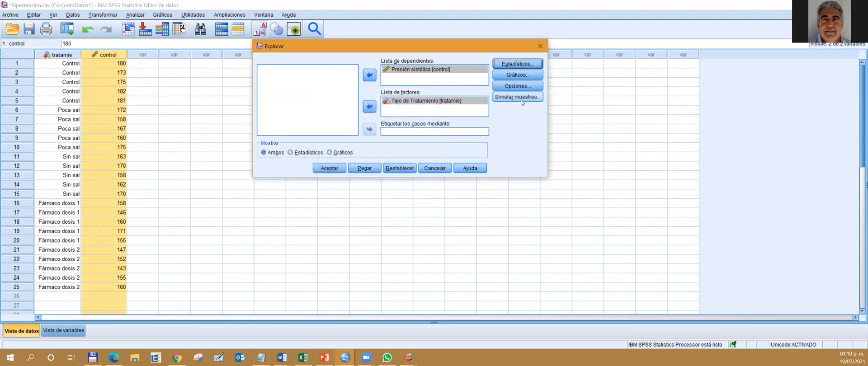
Run Explorar with histograms instead of stem-and-leaf plots, normality plots with tests, and the Levene test set to No transformados.
left_click(517, 76)
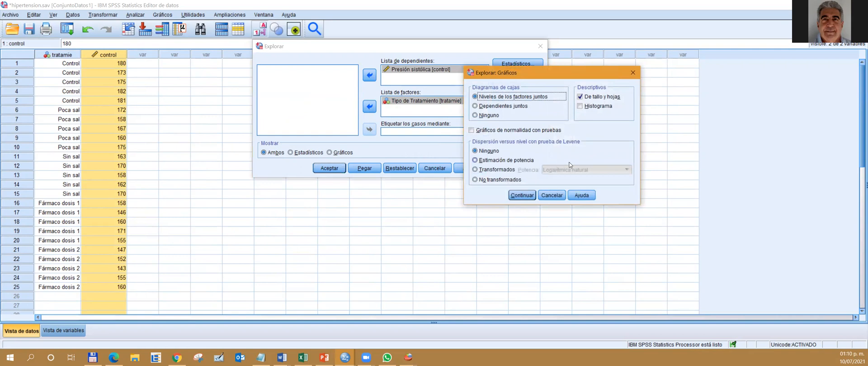
left_click(584, 98)
left_click(581, 108)
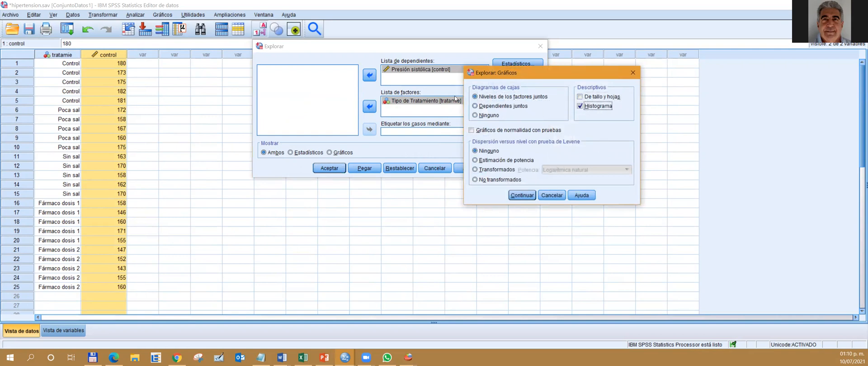
left_click(471, 131)
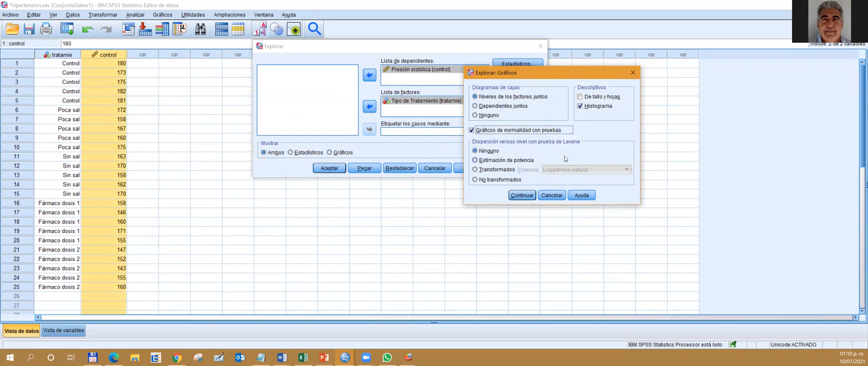
left_click(477, 179)
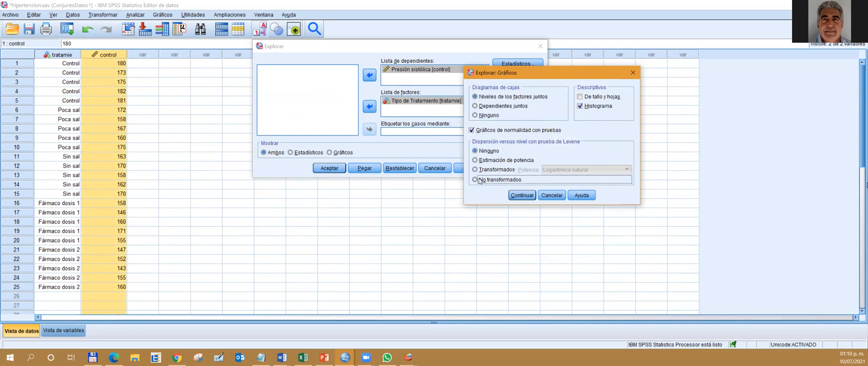
left_click(522, 195)
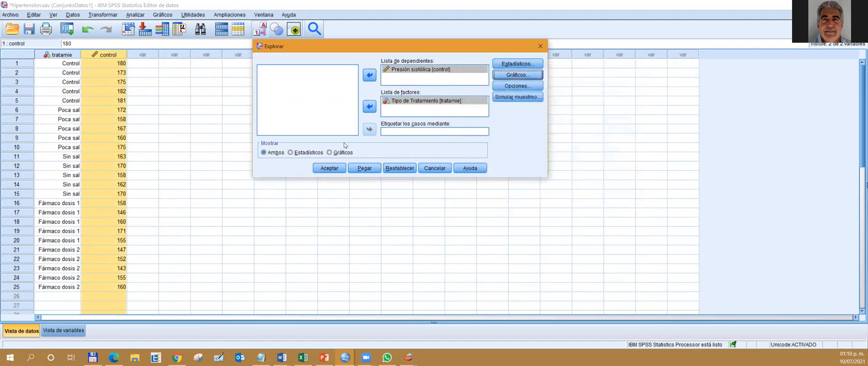
left_click(333, 168)
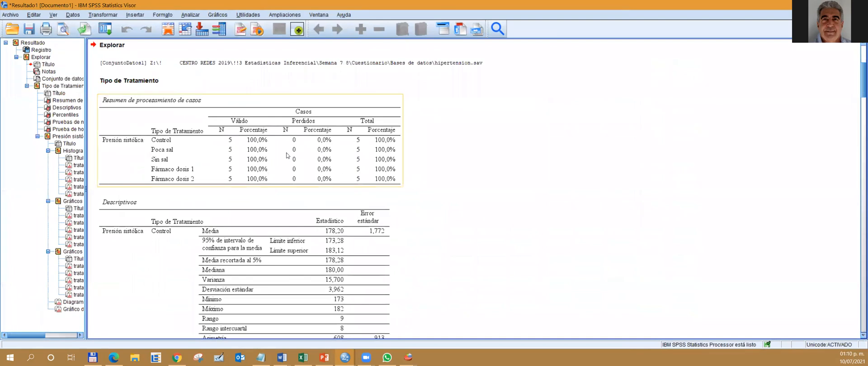
Examine the case processing summary and the Descriptivos table of systolic pressure for each treatment type.
scroll(286, 156, "down", 3)
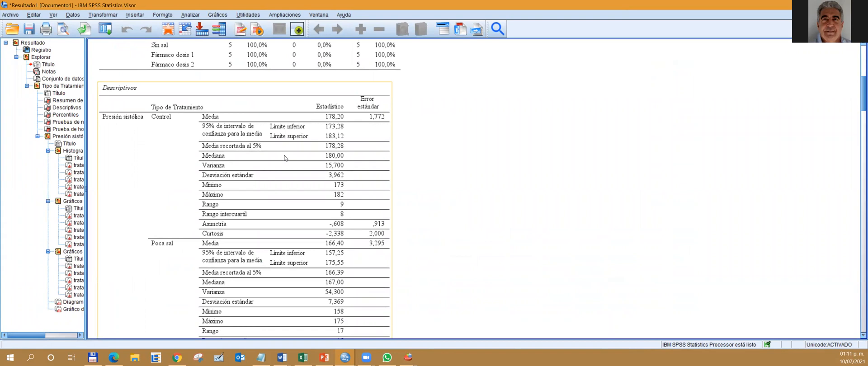
scroll(285, 157, "down", 2)
scroll(285, 158, "up", 2)
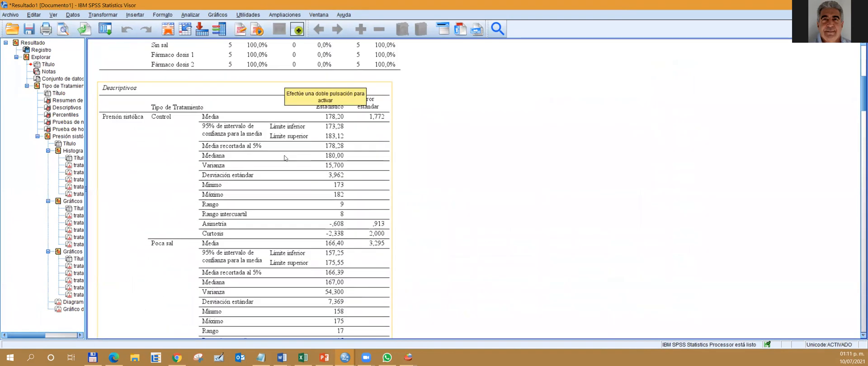
scroll(351, 218, "down", 1)
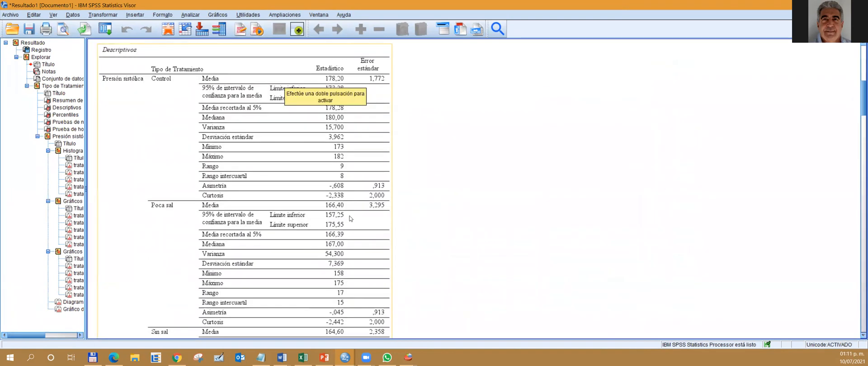
scroll(351, 218, "down", 8)
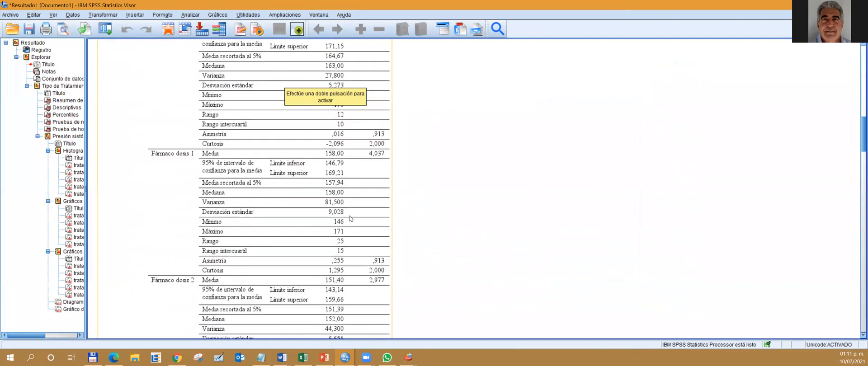
scroll(351, 218, "down", 3)
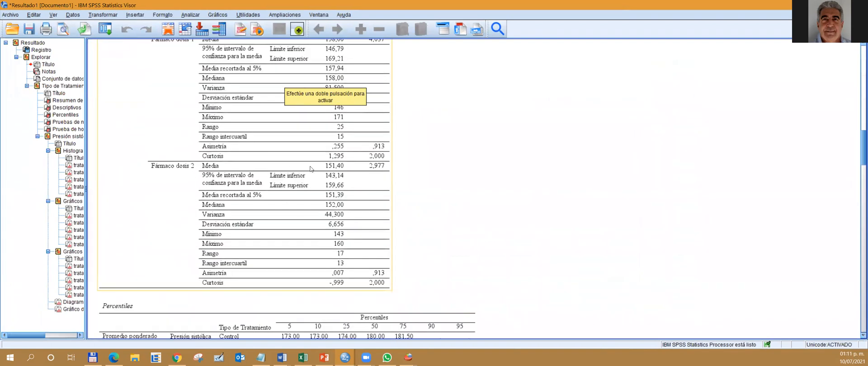
scroll(367, 228, "up", 14)
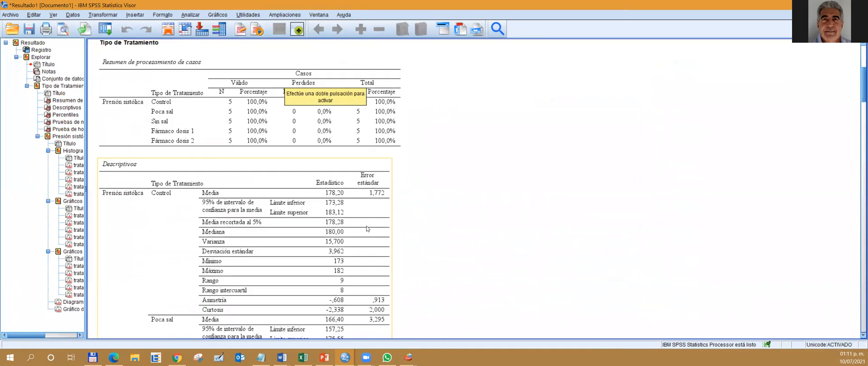
scroll(367, 229, "down", 16)
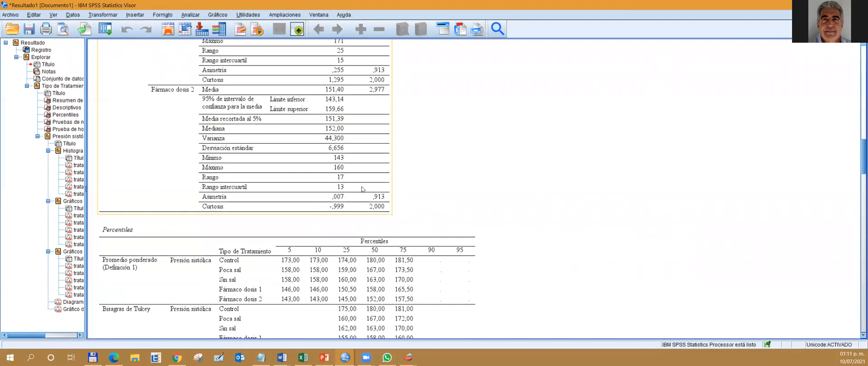
Examine the percentiles, the Kolmogorov-Smirnov and Shapiro-Wilk normality tests, and the Levene homogeneity of variance test.
left_click(456, 219)
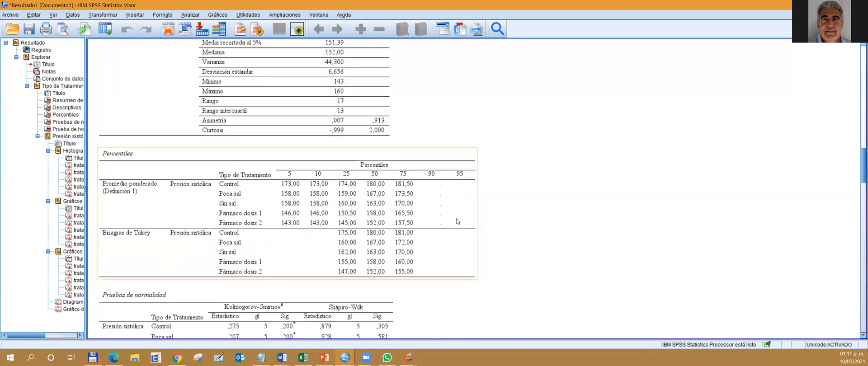
left_click(456, 288)
scroll(433, 271, "down", 5)
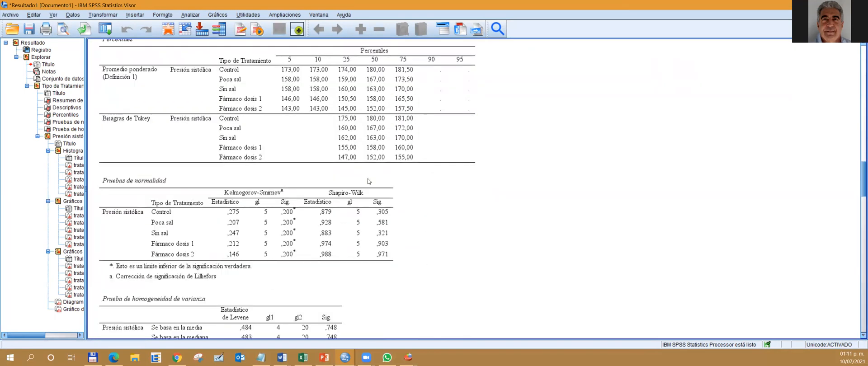
left_click(261, 128)
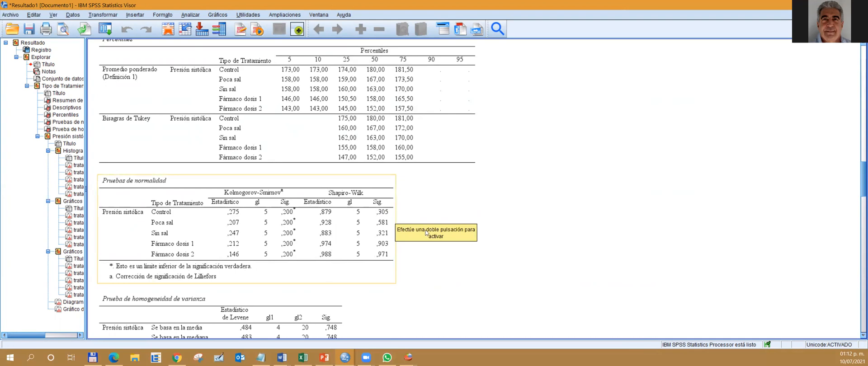
scroll(325, 260, "down", 3)
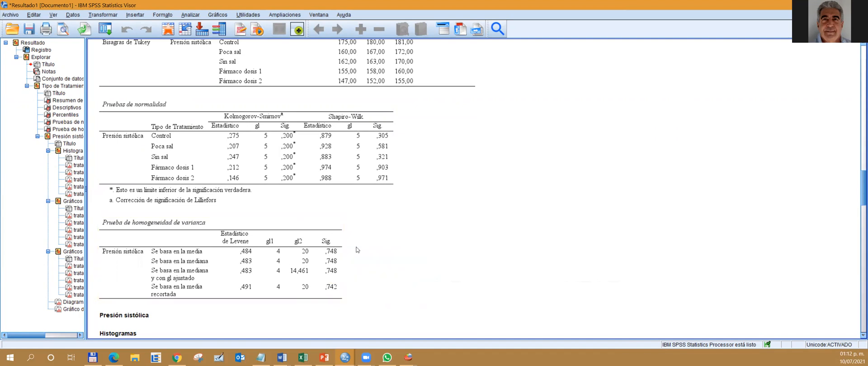
Examine the systolic pressure histograms for each treatment type and compare them with the normality and homogeneity of variance tables.
scroll(424, 184, "down", 8)
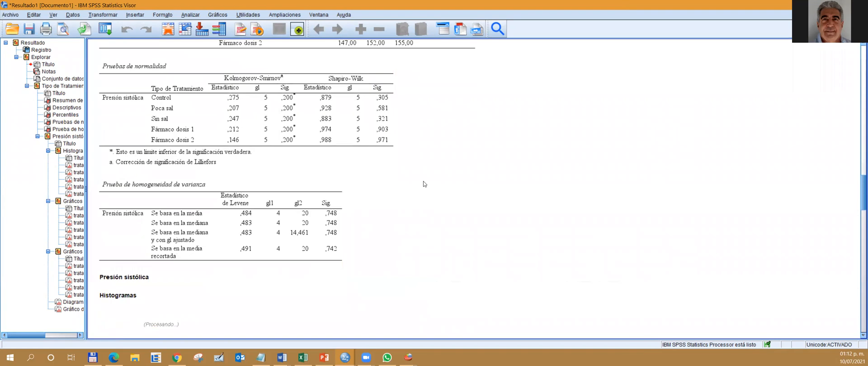
scroll(424, 184, "down", 11)
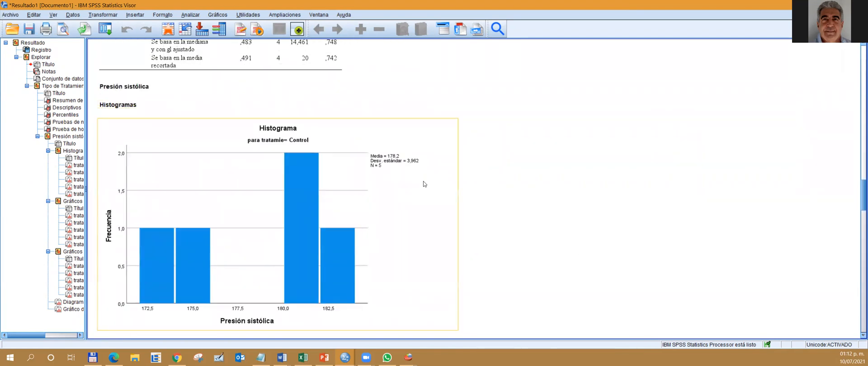
scroll(424, 184, "down", 11)
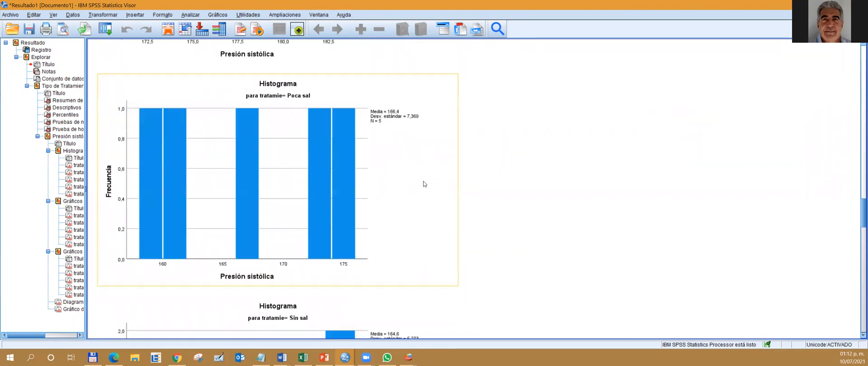
scroll(424, 184, "down", 12)
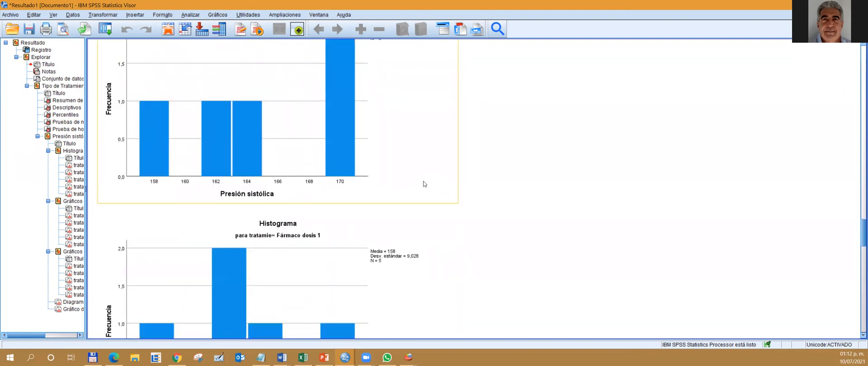
scroll(424, 184, "down", 5)
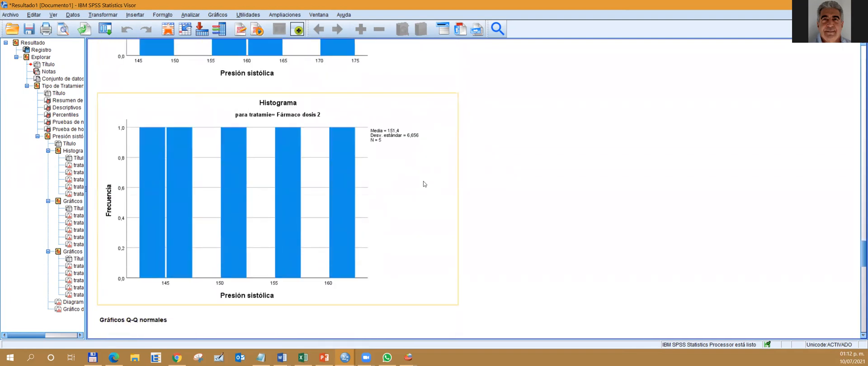
scroll(424, 184, "up", 20)
scroll(424, 184, "up", 6)
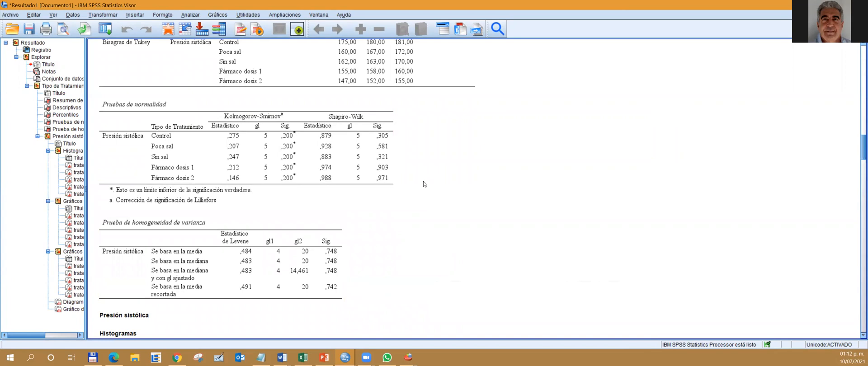
left_click(311, 278)
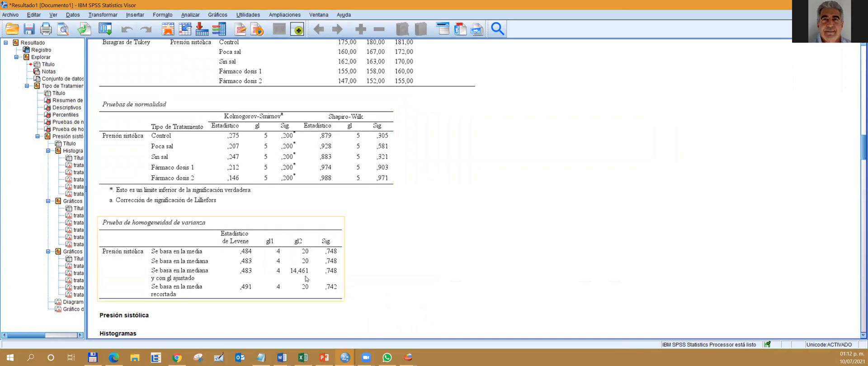
Review the normal Q-Q plots of systolic pressure by treatment type alongside the histograms.
scroll(305, 279, "down", 20)
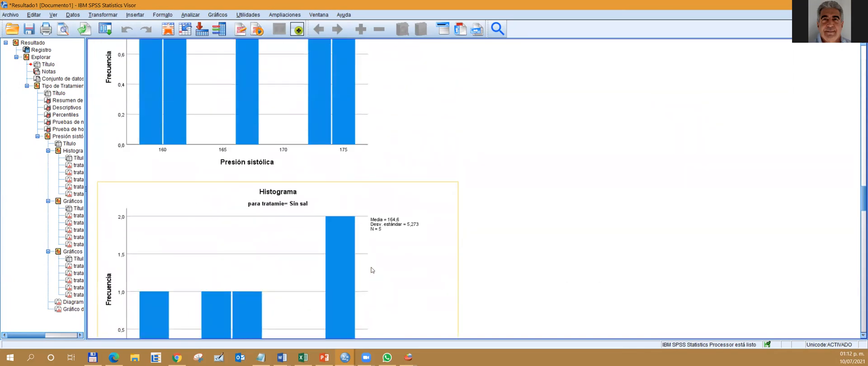
scroll(371, 270, "down", 20)
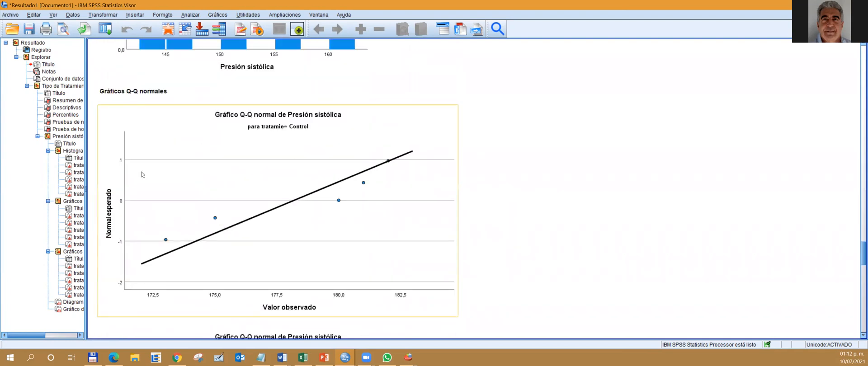
scroll(333, 257, "down", 10)
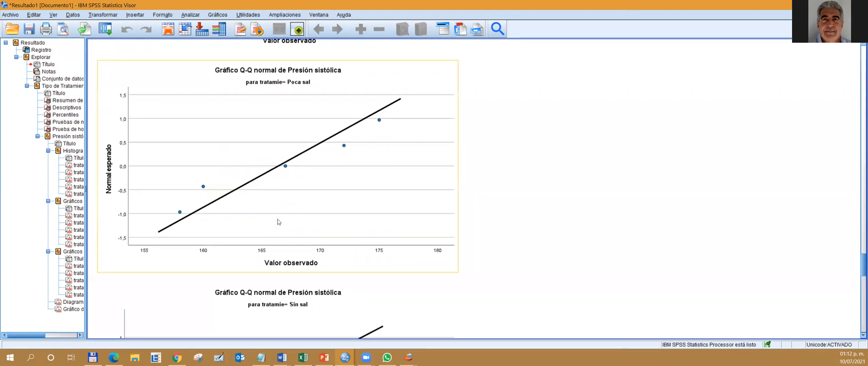
scroll(371, 267, "up", 3)
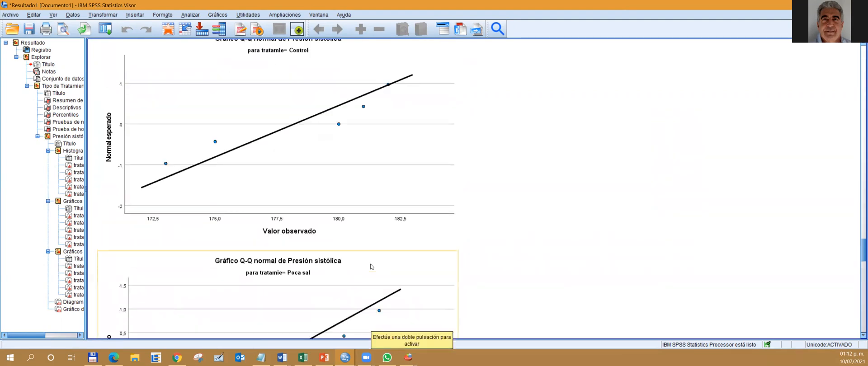
scroll(371, 267, "up", 10)
scroll(370, 266, "up", 6)
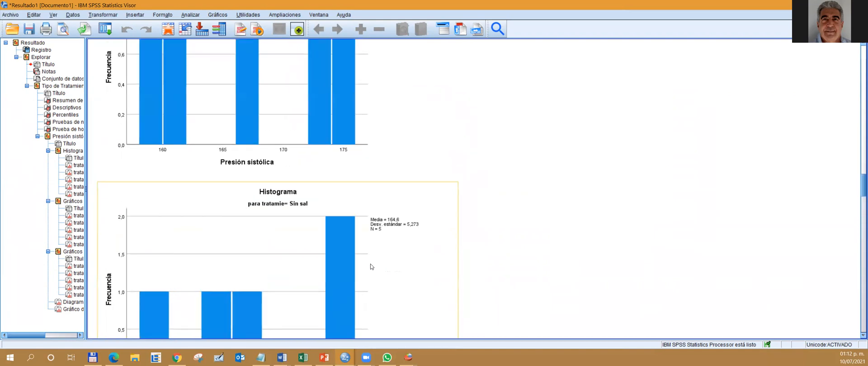
scroll(370, 267, "up", 4)
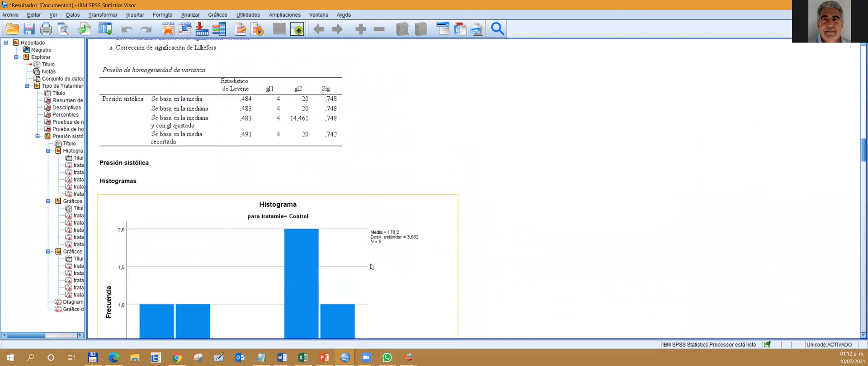
scroll(371, 266, "down", 15)
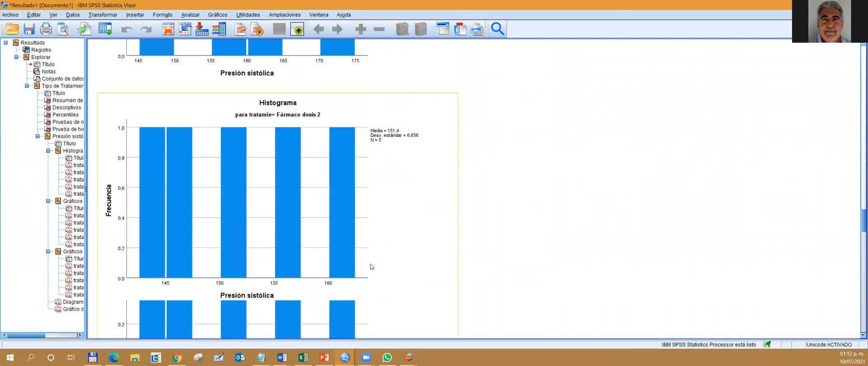
scroll(371, 267, "down", 20)
scroll(370, 266, "down", 10)
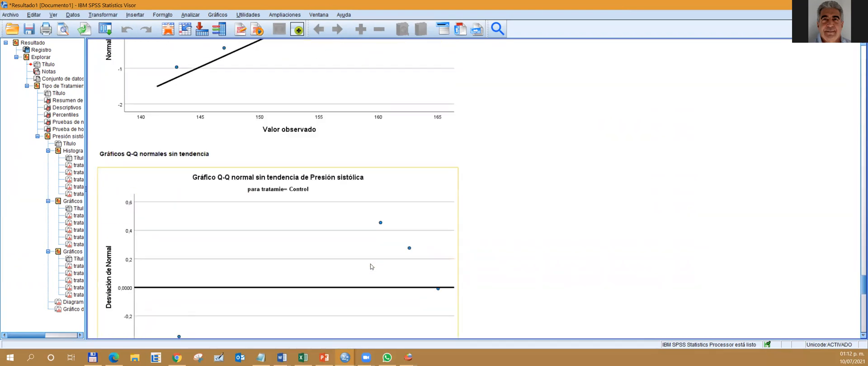
Examine the detrended normal Q-Q plots and the box plots of systolic pressure by treatment type.
scroll(371, 267, "down", 3)
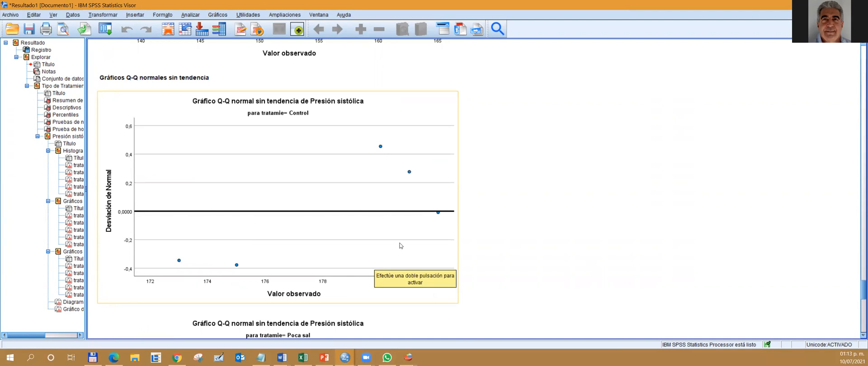
scroll(342, 226, "down", 15)
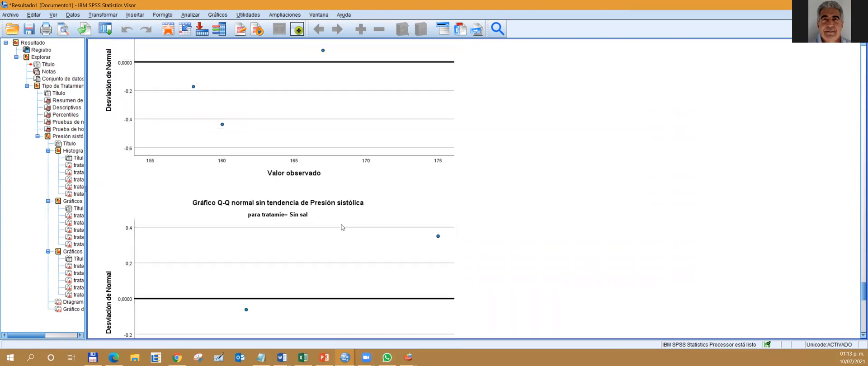
scroll(342, 227, "down", 18)
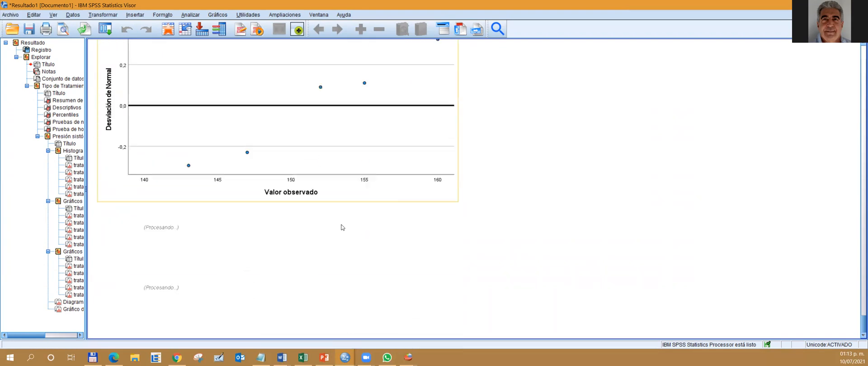
scroll(342, 226, "down", 2)
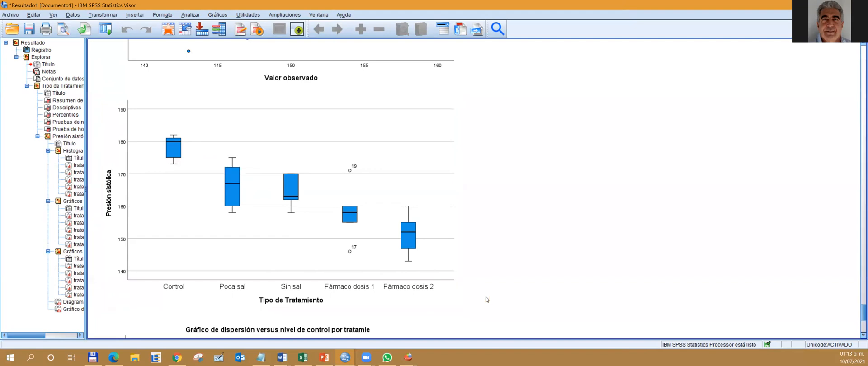
scroll(398, 243, "down", 3)
scroll(398, 244, "up", 3)
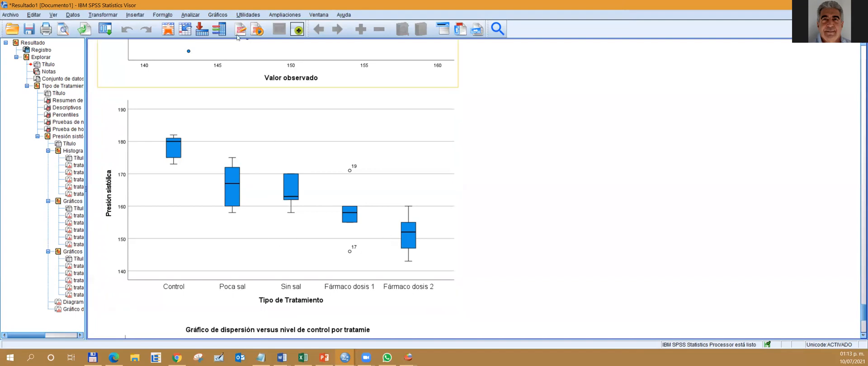
Set up an ANOVA de un factor with Presión sistólica as the dependent variable and Tipo de Tratamiento as the factor.
left_click(190, 14)
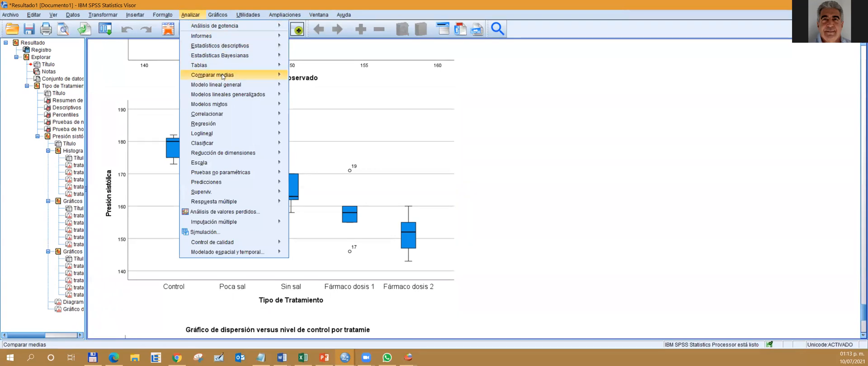
mouse_move(212, 75)
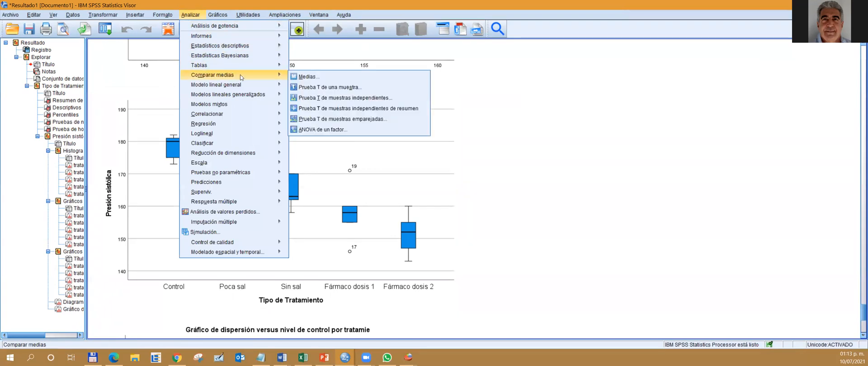
left_click(351, 129)
left_click(268, 76)
left_click(335, 99)
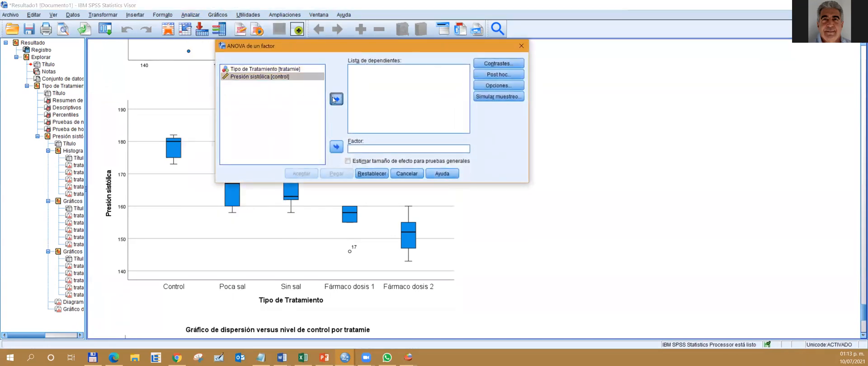
left_click(339, 145)
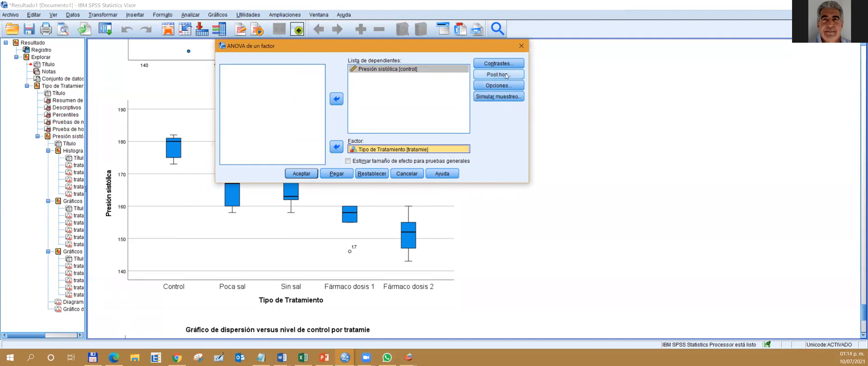
Include Descriptivos, Prueba de homogeneidad de las varianzas, Prueba Brown-Forsythe and Prueba Welch in the ANOVA options.
left_click(509, 85)
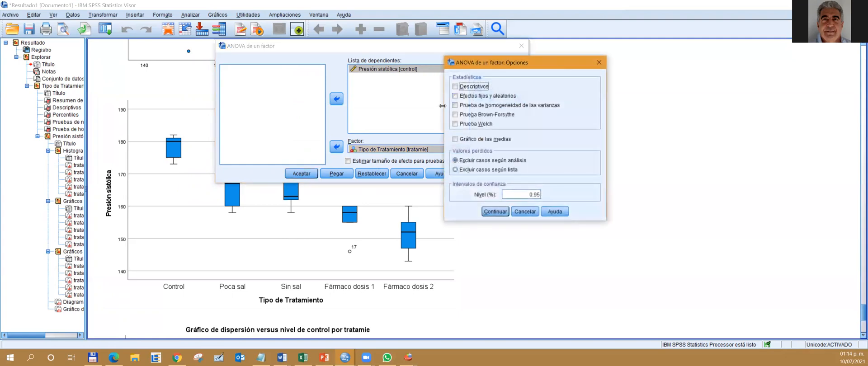
left_click(455, 87)
left_click(476, 108)
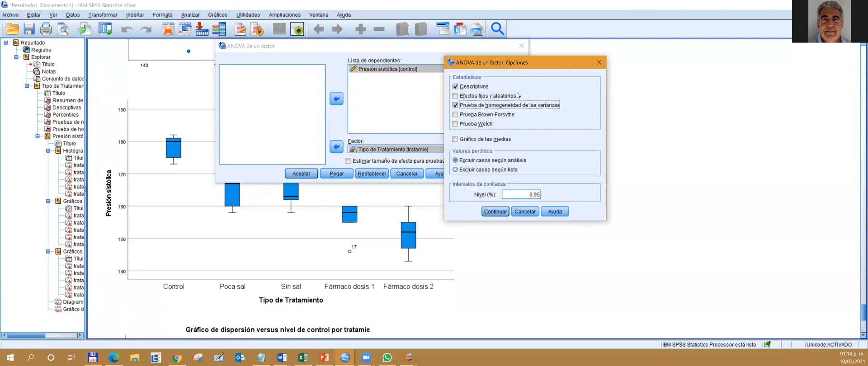
left_click(485, 115)
left_click(475, 124)
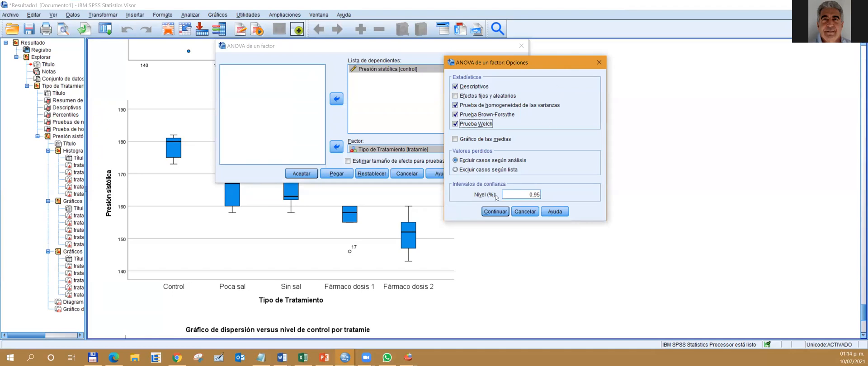
left_click(495, 211)
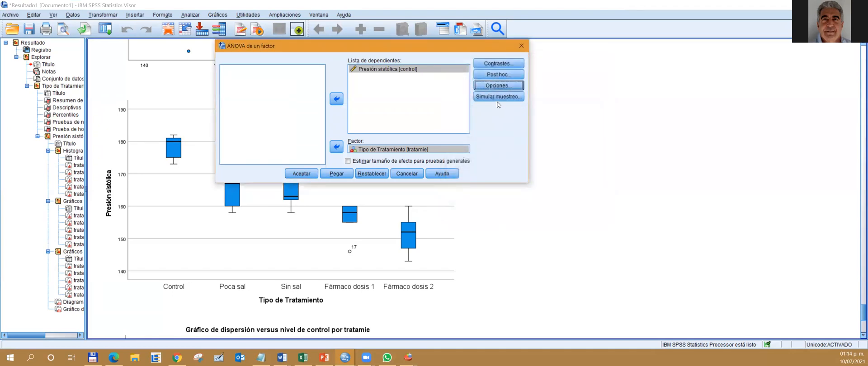
Choose the Bonferroni, Scheffe, Tukey and Dunnett post hoc comparisons, with Primero as Dunnett's control category.
left_click(498, 75)
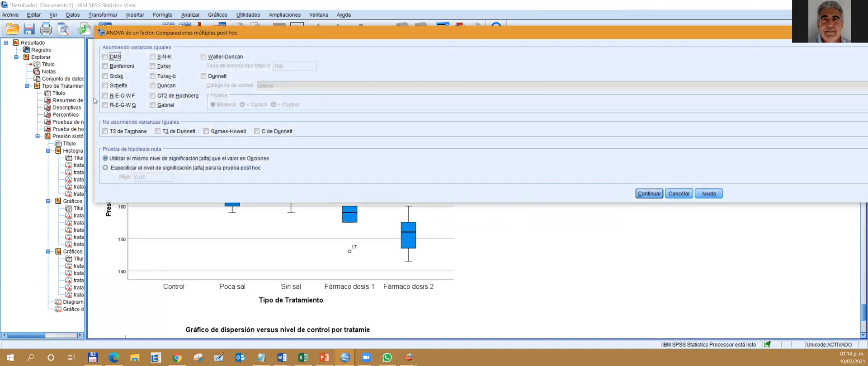
left_click_drag(93, 97, 867, 97)
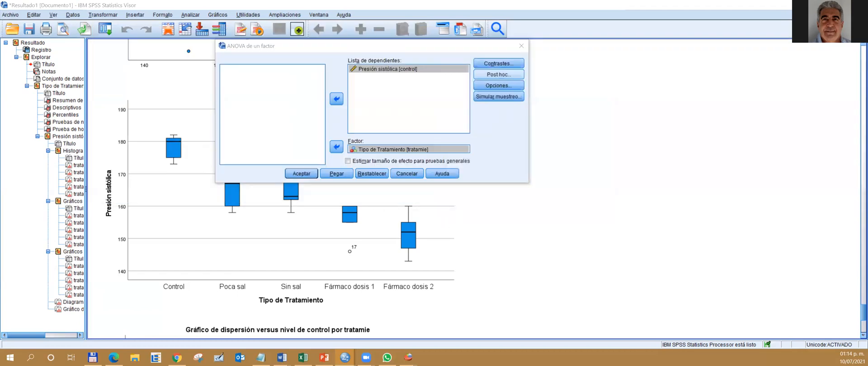
left_click(499, 75)
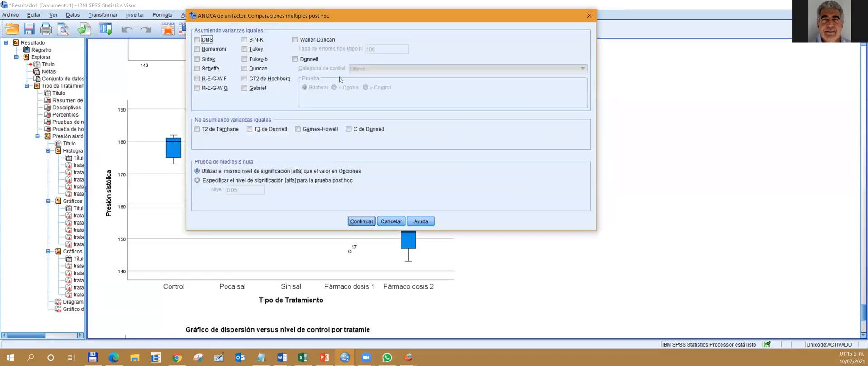
left_click(198, 49)
left_click(197, 69)
left_click(244, 49)
left_click(295, 60)
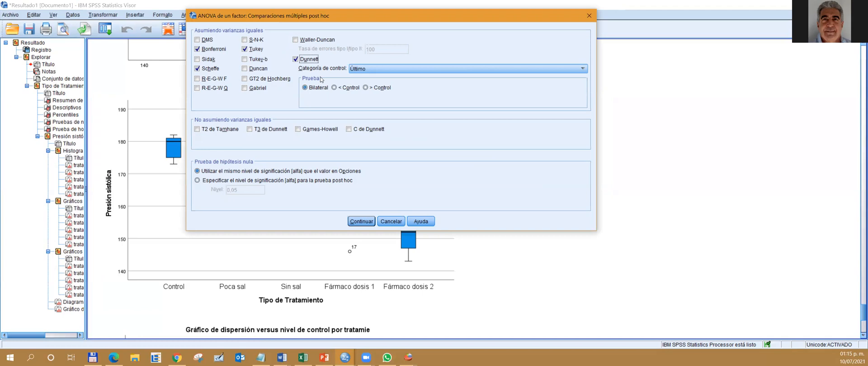
left_click(494, 71)
left_click(379, 77)
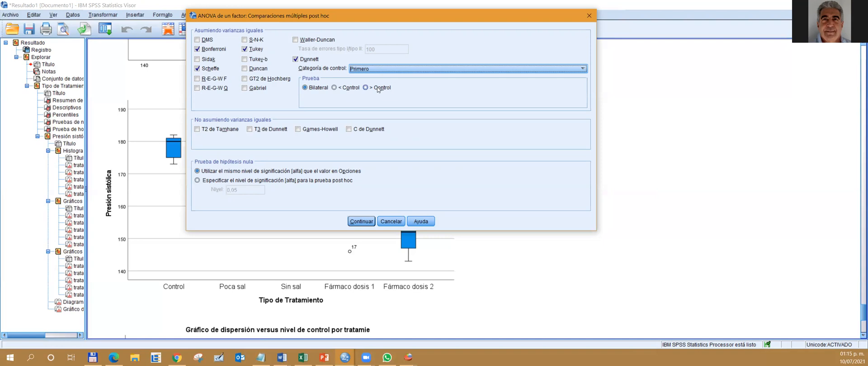
Specify a separate significance level of 0,05 for the post hoc test and run the one-way ANOVA.
left_click(215, 179)
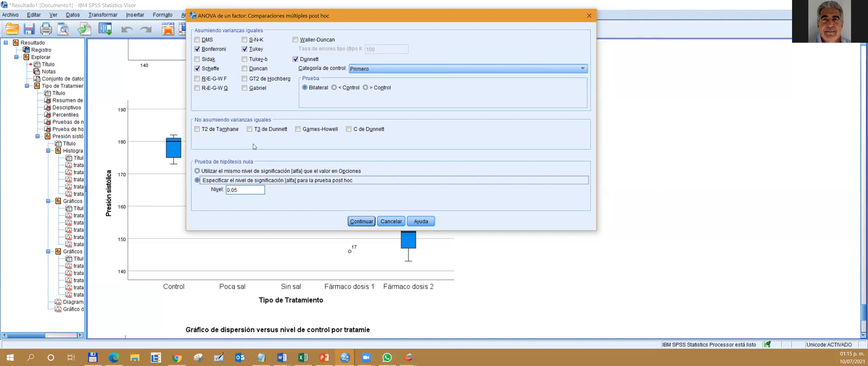
left_click(364, 223)
left_click(301, 174)
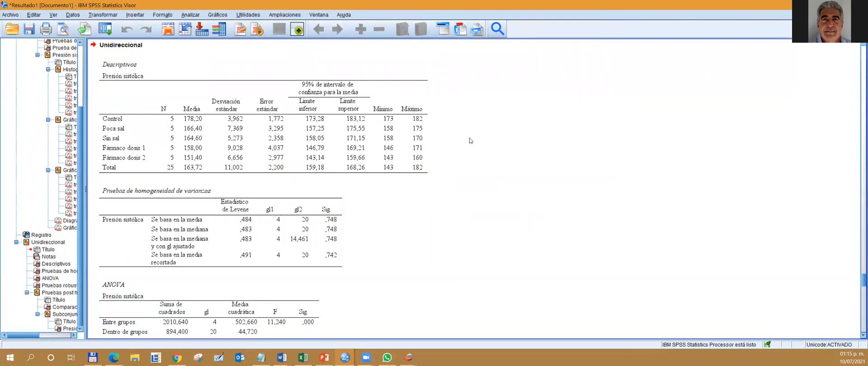
Examine the one-way ANOVA output for Presión sistólica: descriptives, variance homogeneity, ANOVA, and the Welch and Brown-Forsythe robust tests.
left_click(248, 164)
scroll(248, 164, "down", 3)
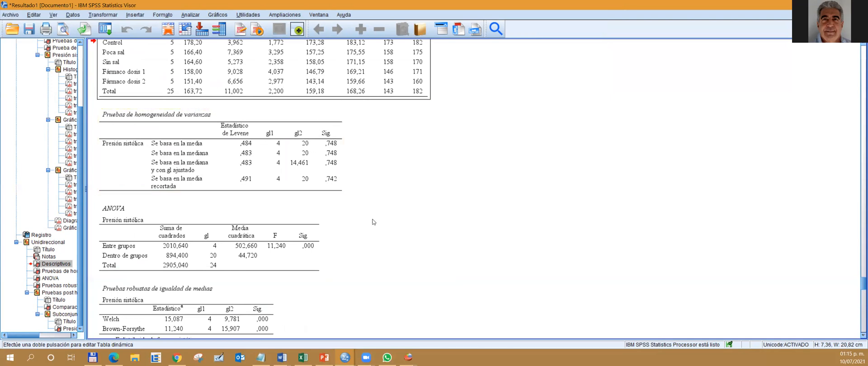
scroll(381, 219, "down", 2)
scroll(382, 218, "down", 2)
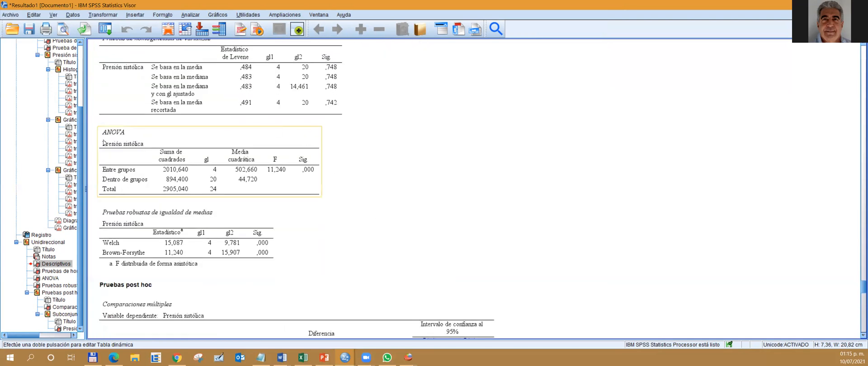
scroll(297, 173, "up", 4)
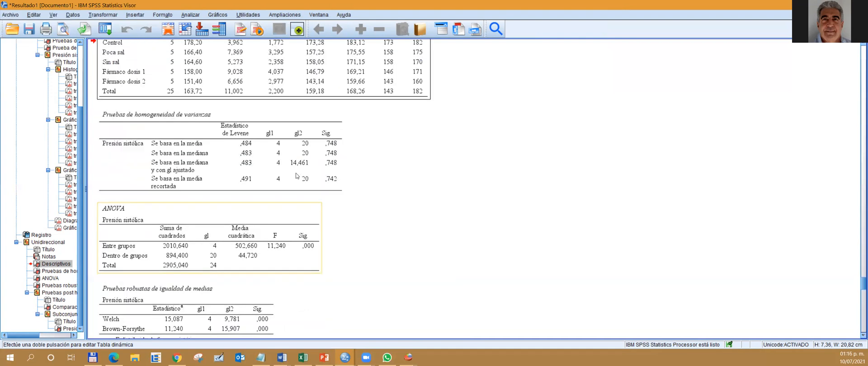
scroll(295, 204, "down", 2)
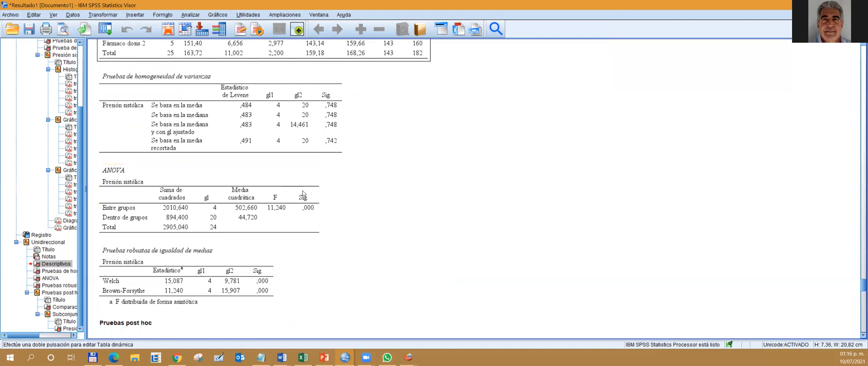
scroll(345, 216, "up", 3)
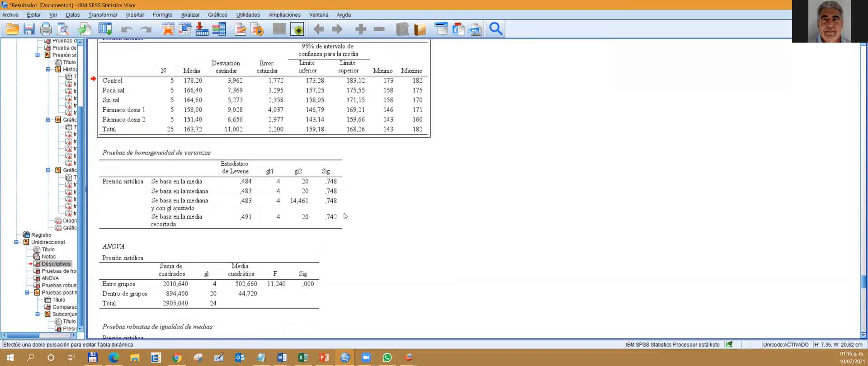
scroll(360, 256, "down", 3)
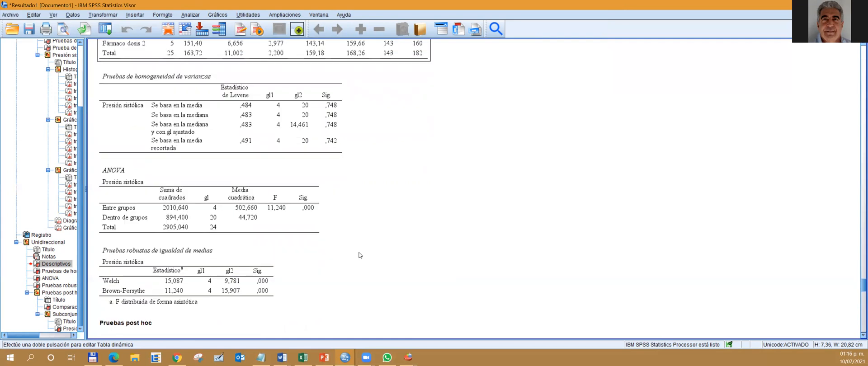
scroll(359, 255, "down", 3)
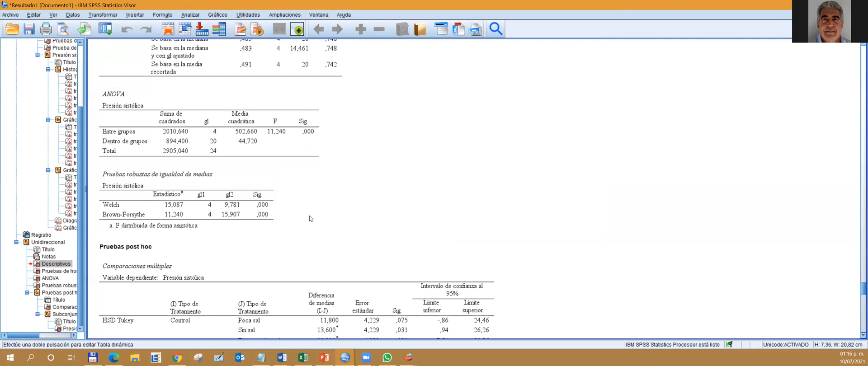
Examine the Comparaciones múltiples table across the HSD Tukey, Scheffe, Bonferroni and T de Dunnett comparisons, including the significance footnotes.
scroll(310, 217, "down", 8)
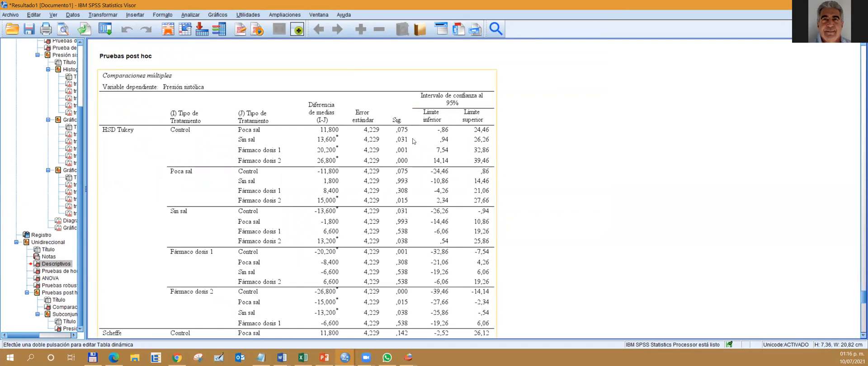
scroll(427, 175, "down", 5)
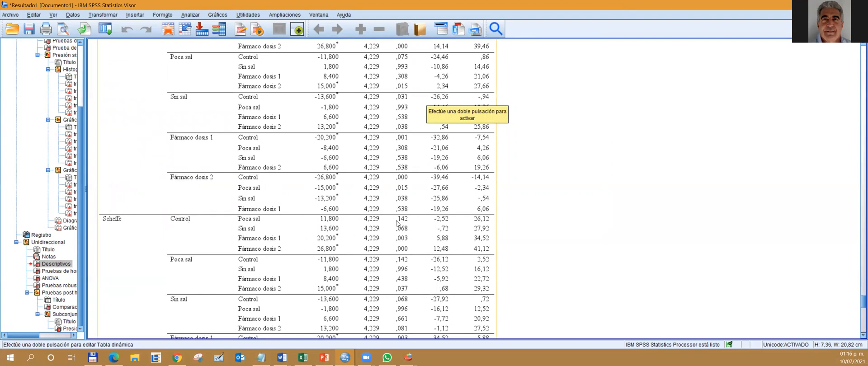
scroll(397, 223, "up", 5)
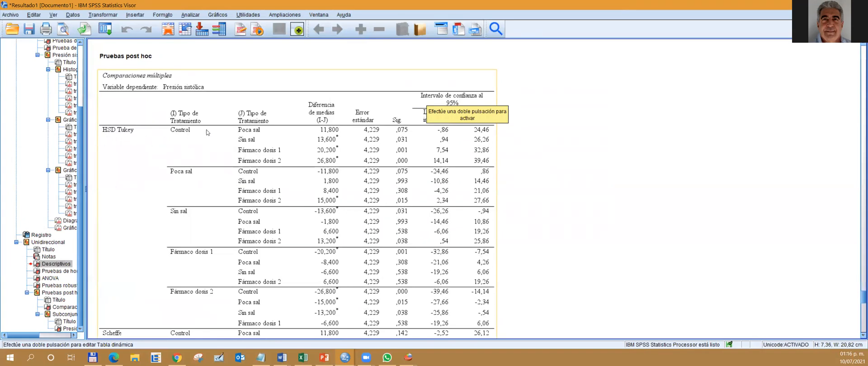
scroll(413, 222, "down", 5)
scroll(413, 223, "down", 8)
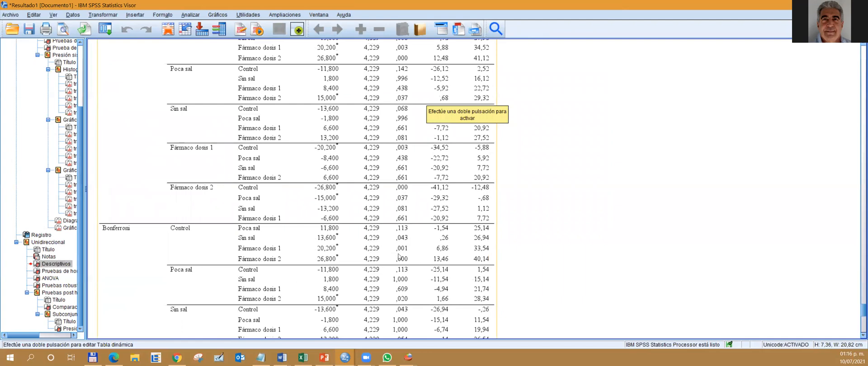
scroll(202, 227, "up", 10)
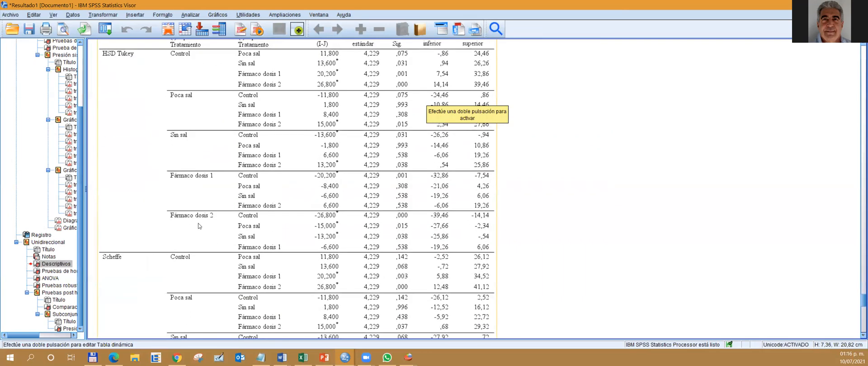
scroll(199, 226, "up", 3)
scroll(229, 239, "down", 20)
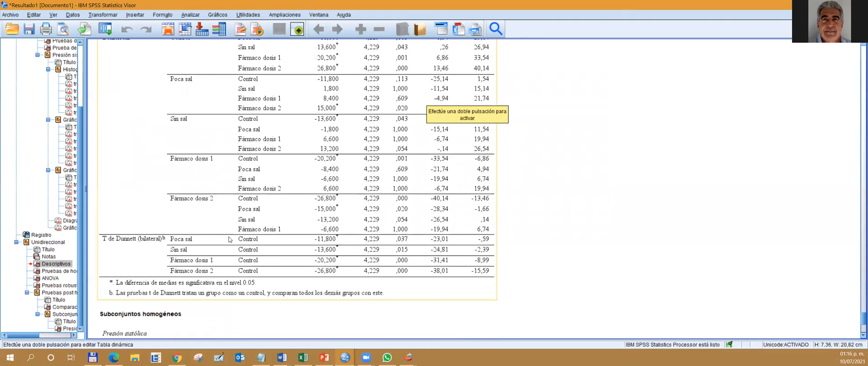
scroll(229, 239, "down", 3)
scroll(229, 240, "down", 3)
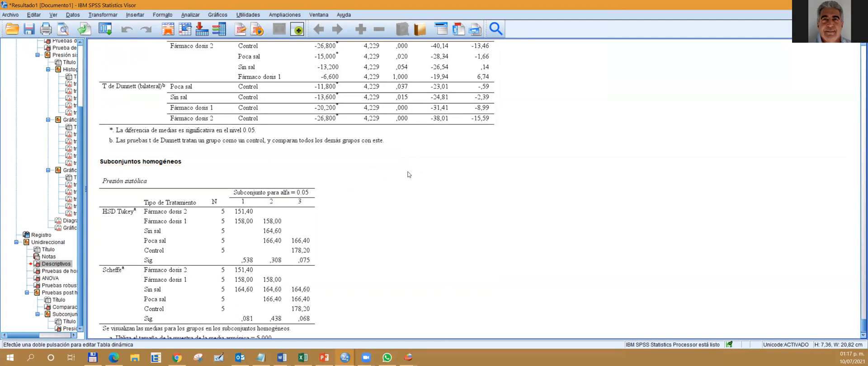
scroll(408, 174, "up", 15)
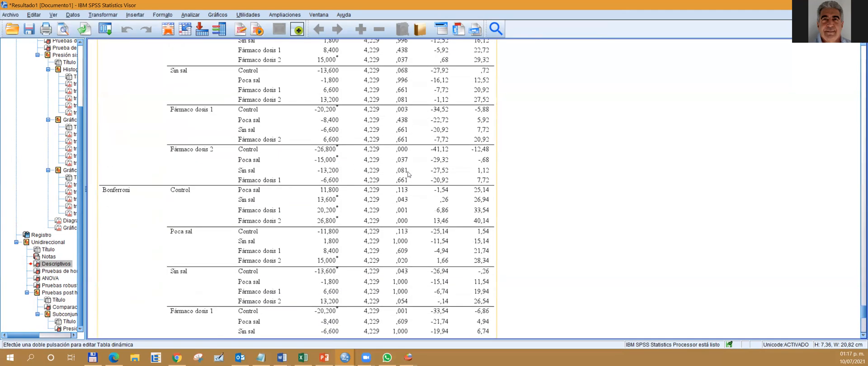
scroll(408, 174, "up", 5)
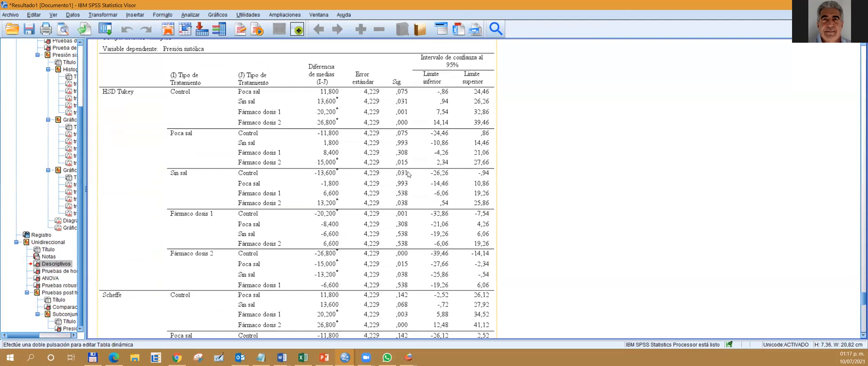
scroll(408, 174, "down", 12)
scroll(408, 175, "down", 12)
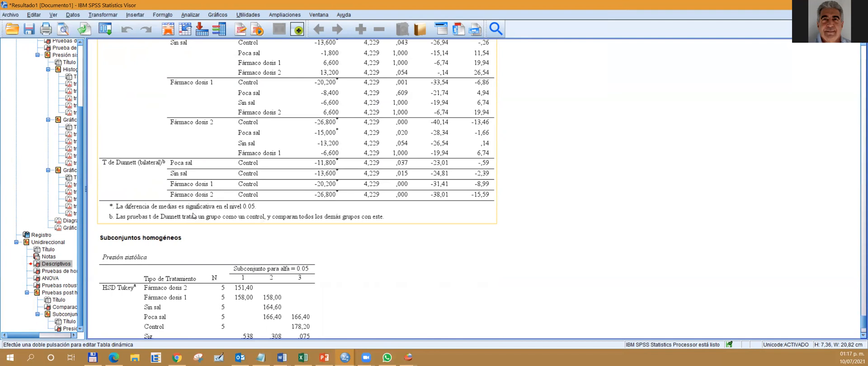
Examine the Subconjuntos homogéneos table to see how HSD Tukey and Scheffe group the treatment types.
scroll(416, 232, "down", 1)
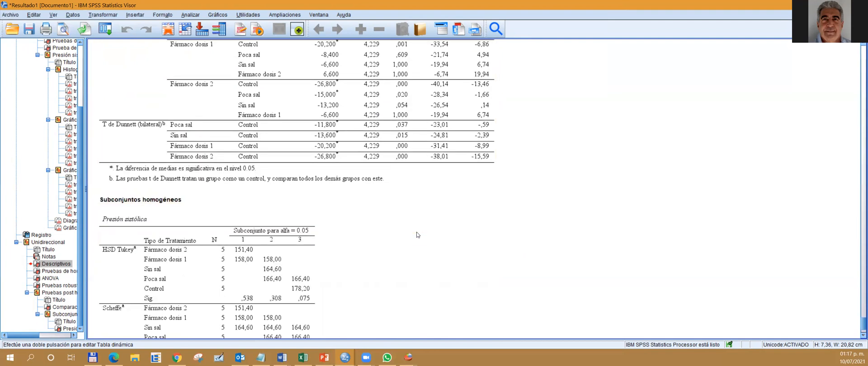
scroll(416, 232, "down", 2)
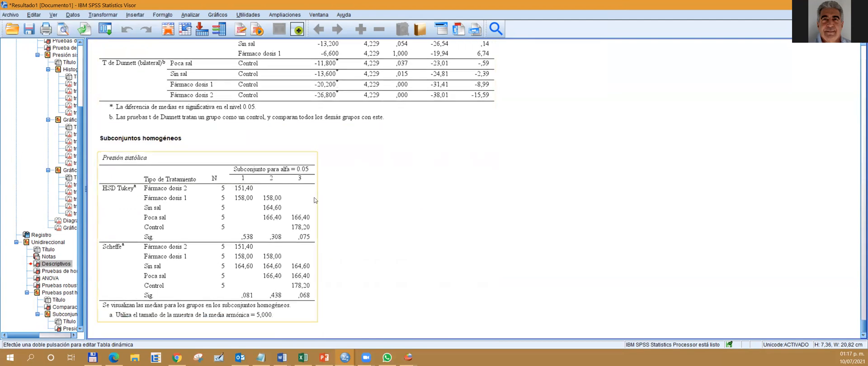
left_click(120, 156)
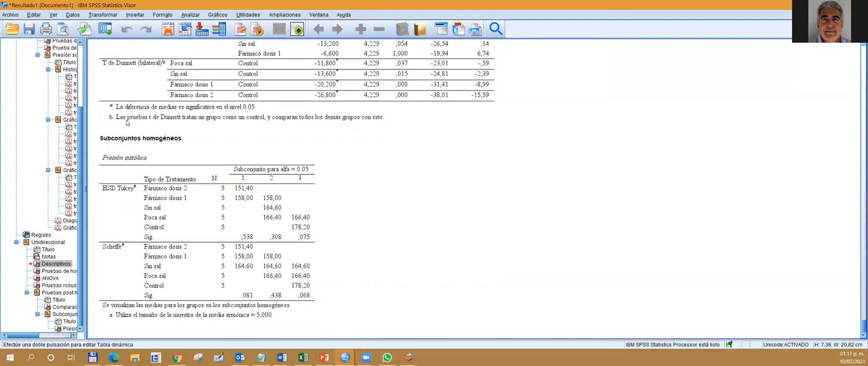
left_click(396, 259)
left_click(249, 216)
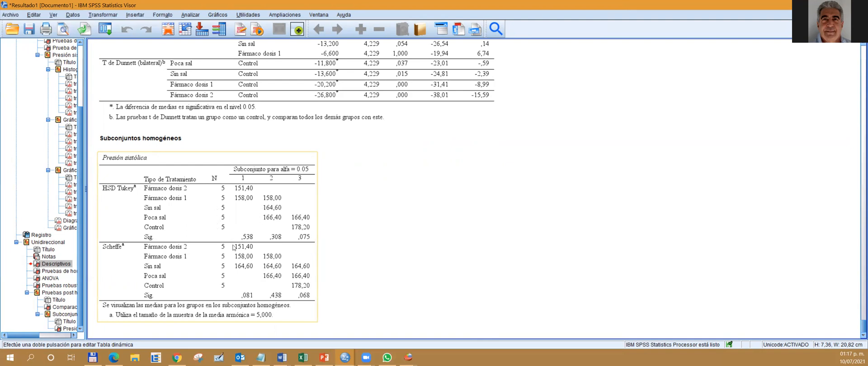
left_click(350, 254)
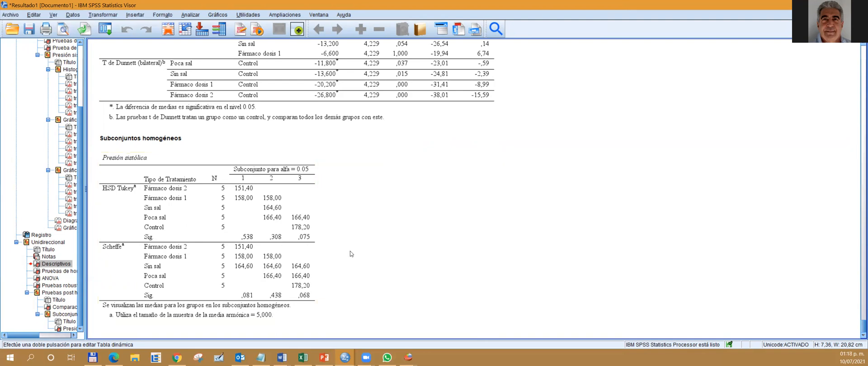
left_click(187, 209)
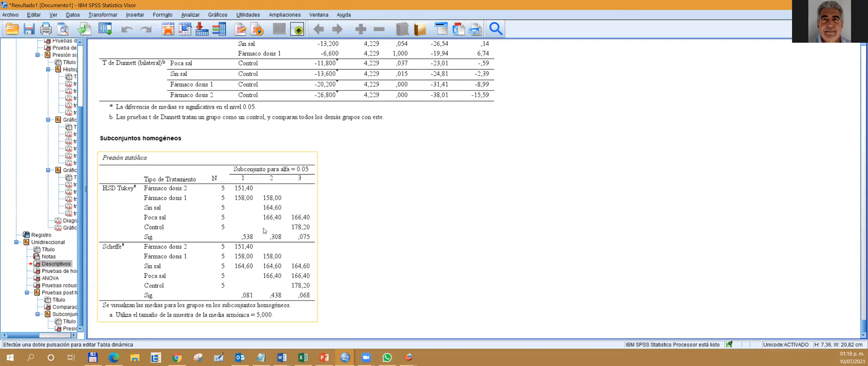
left_click(404, 203)
left_click(173, 264)
left_click(320, 258)
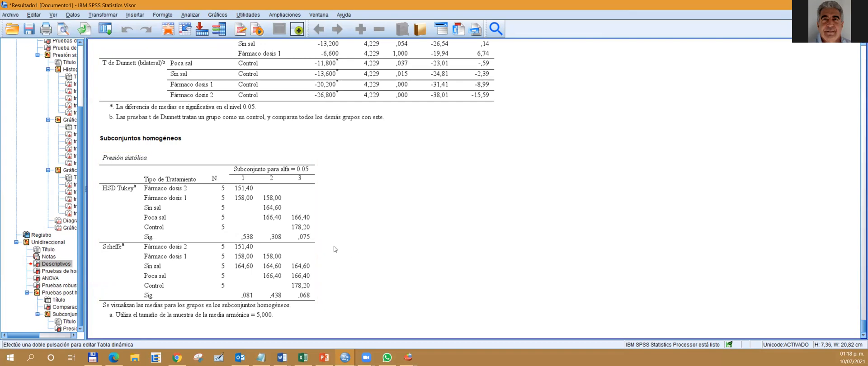
left_click(286, 273)
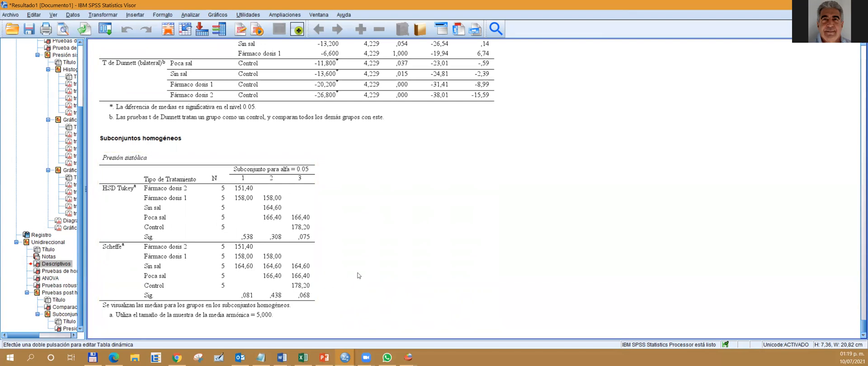
Go back to the multiple comparisons and compare the HSD Tukey and Scheffe significance values between treatment pairs.
scroll(358, 275, "up", 3)
scroll(358, 275, "up", 10)
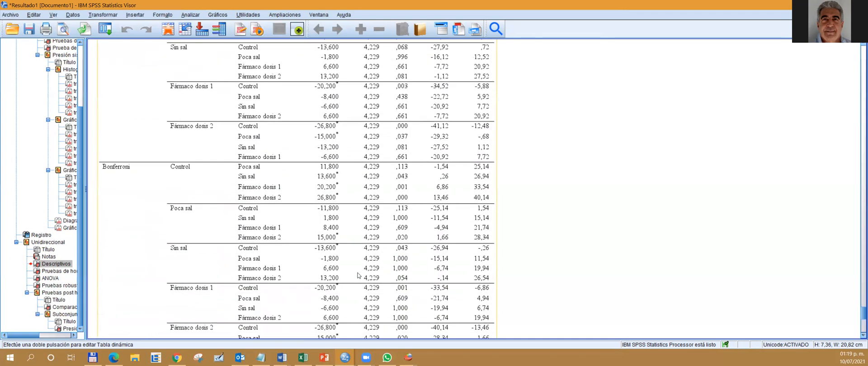
scroll(358, 275, "up", 6)
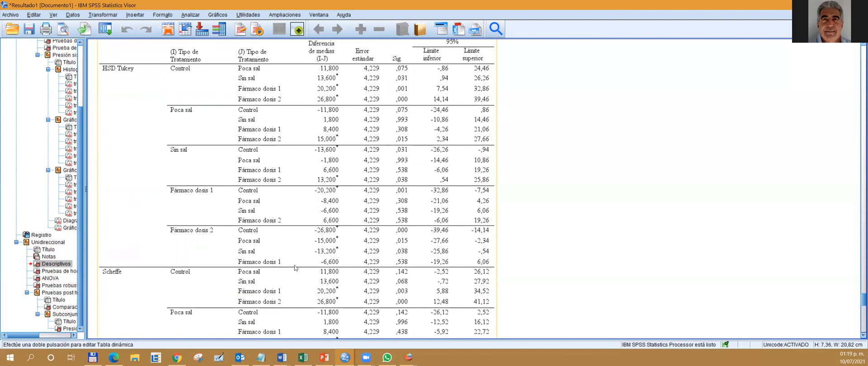
scroll(415, 278, "down", 1)
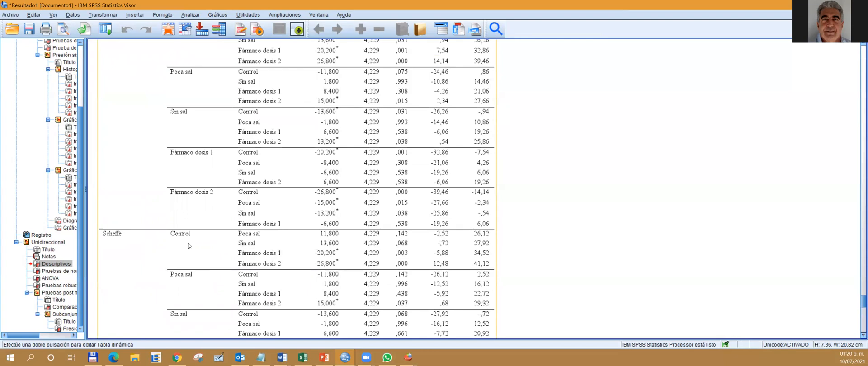